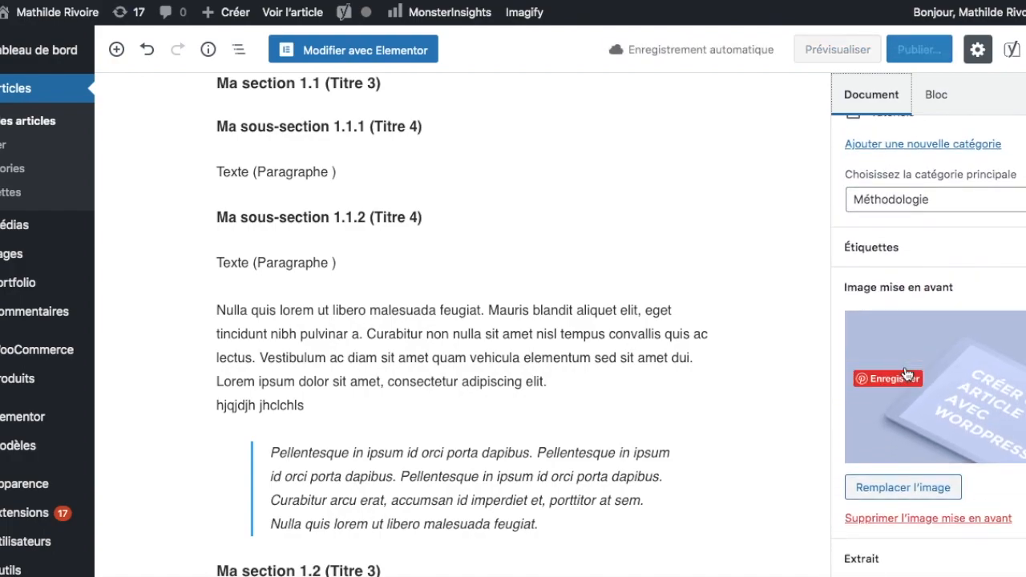
Review the article's document settings and the block settings of the paragraph starting "Nulla quis lorem".
{"action": "scroll", "coordinate": [889, 305], "scroll_direction": "up", "scroll_amount": 5}
{"action": "scroll", "coordinate": [871, 224], "scroll_direction": "up", "scroll_amount": 2}
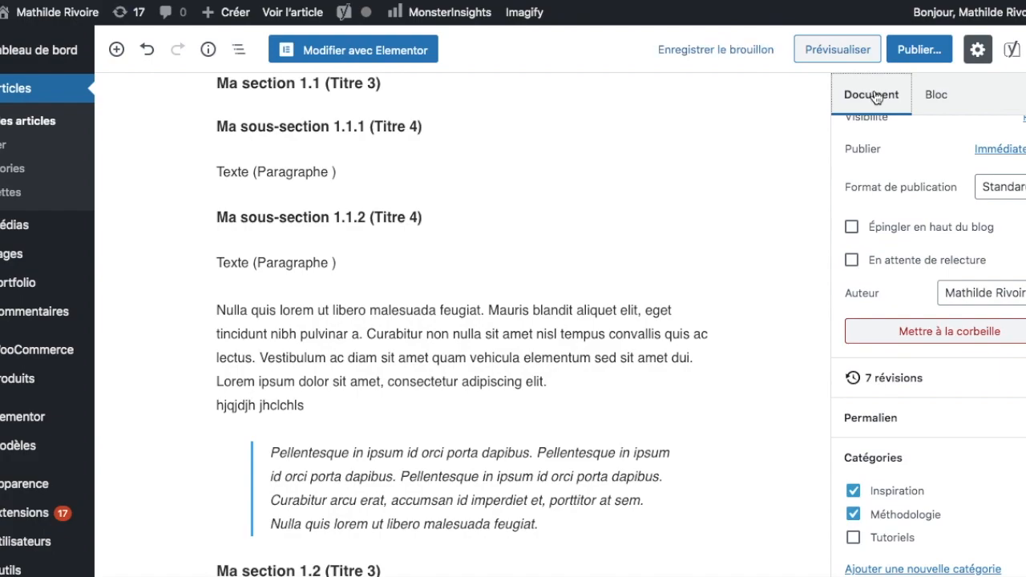
{"action": "left_click", "coordinate": [938, 95]}
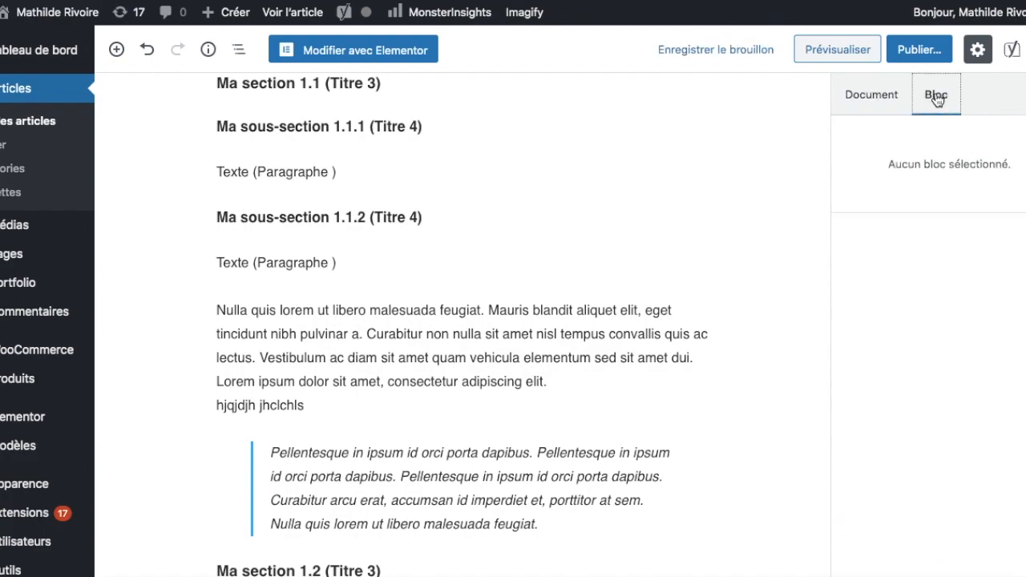
{"action": "left_click", "coordinate": [584, 333]}
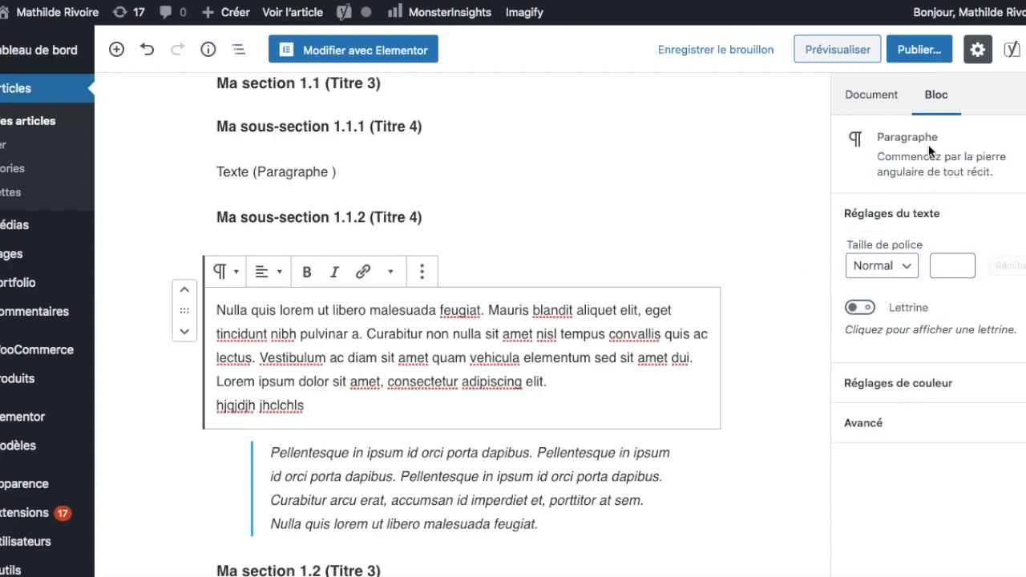
{"action": "left_click", "coordinate": [872, 97]}
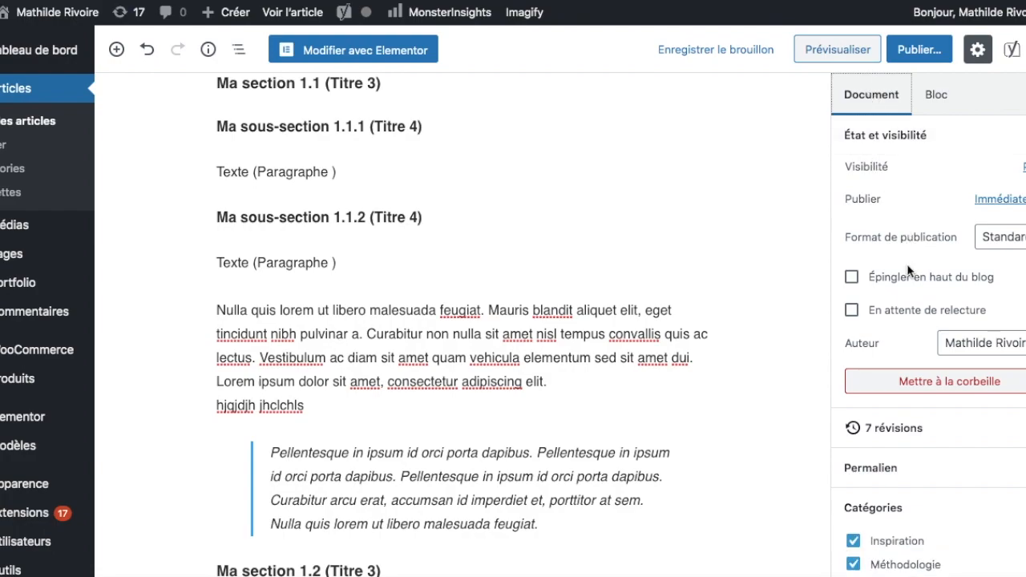
{"action": "scroll", "coordinate": [906, 263], "scroll_direction": "down", "scroll_amount": 3}
{"action": "scroll", "coordinate": [907, 264], "scroll_direction": "down", "scroll_amount": 5}
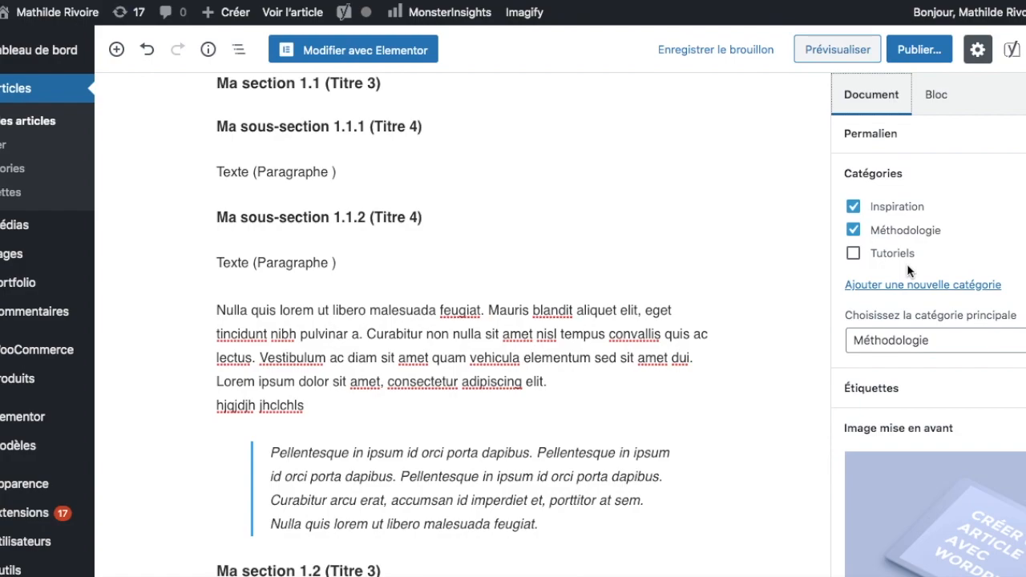
{"action": "scroll", "coordinate": [906, 264], "scroll_direction": "down", "scroll_amount": 5}
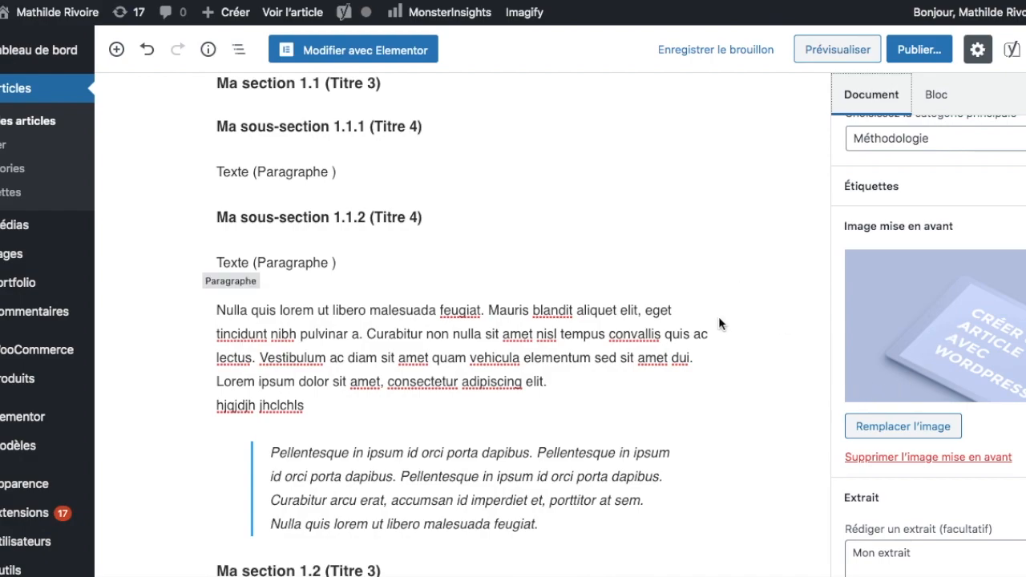
Insert a Galerie block above the "Nulla quis lorem" paragraph in sub-section 1.1.2.
{"action": "scroll", "coordinate": [698, 371], "scroll_direction": "up", "scroll_amount": 2}
{"action": "scroll", "coordinate": [697, 334], "scroll_direction": "down", "scroll_amount": 3}
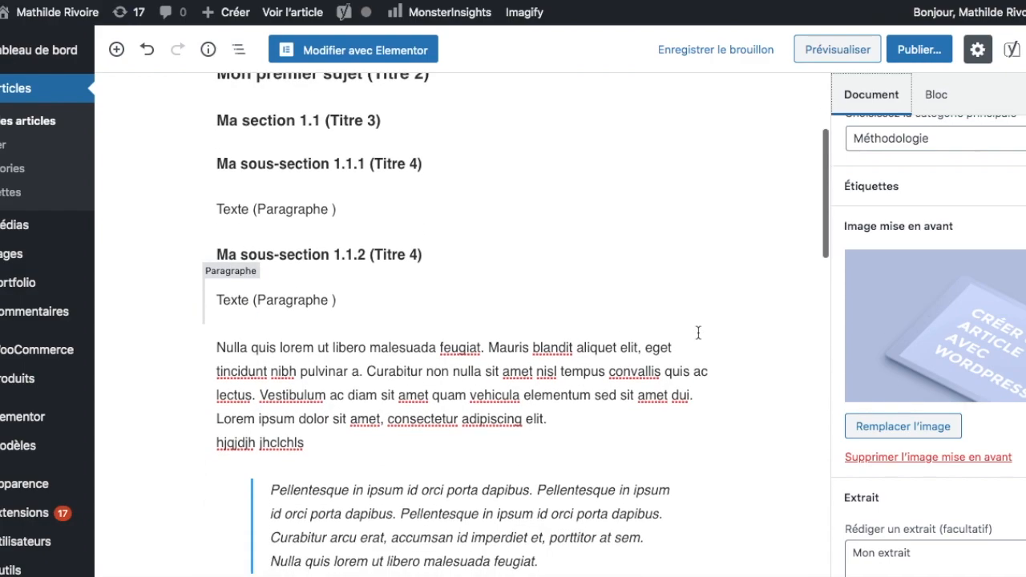
{"action": "scroll", "coordinate": [698, 333], "scroll_direction": "up", "scroll_amount": 1}
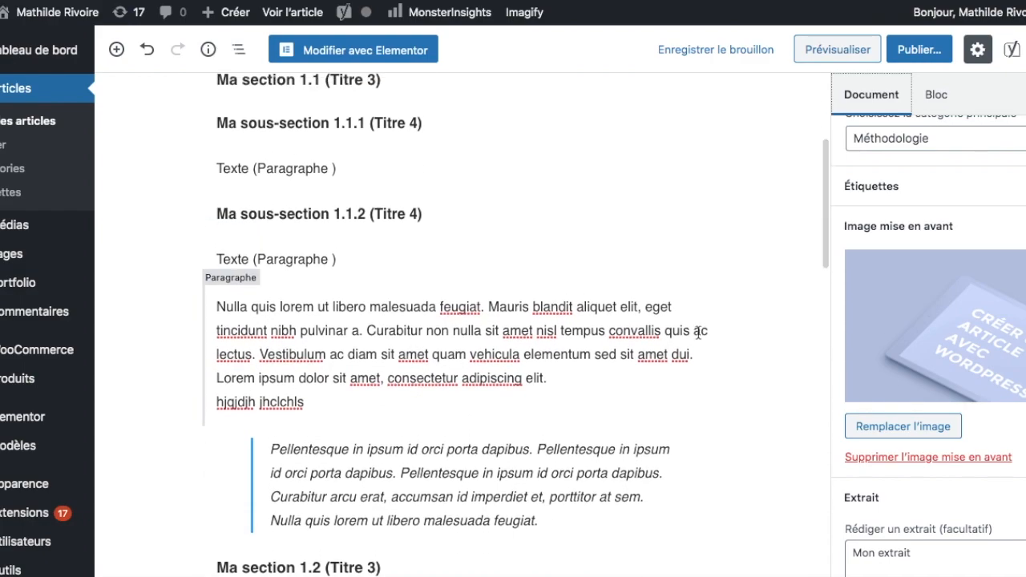
{"action": "mouse_move", "coordinate": [473, 293]}
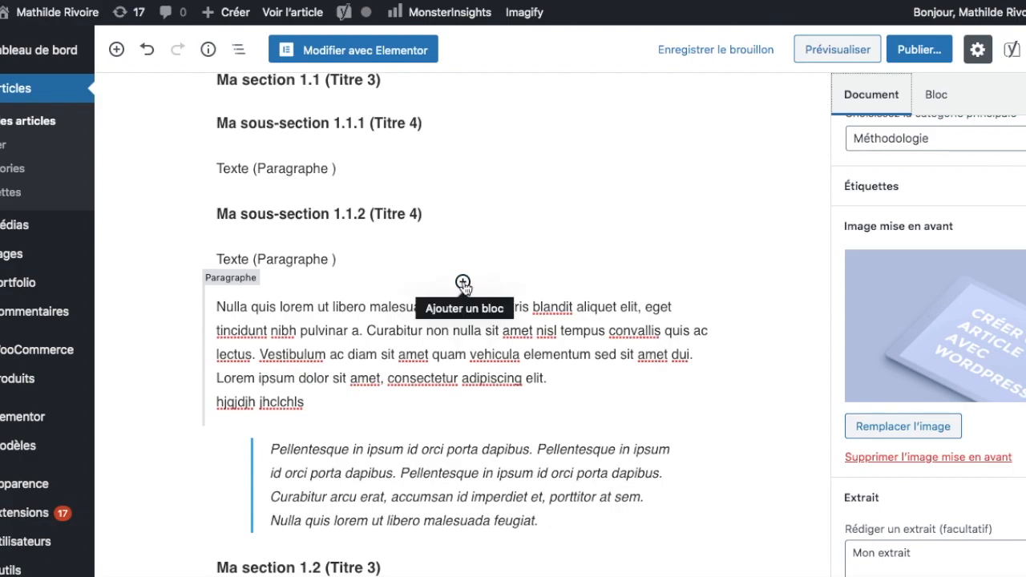
{"action": "left_click", "coordinate": [463, 283]}
{"action": "scroll", "coordinate": [496, 378], "scroll_direction": "down", "scroll_amount": 1}
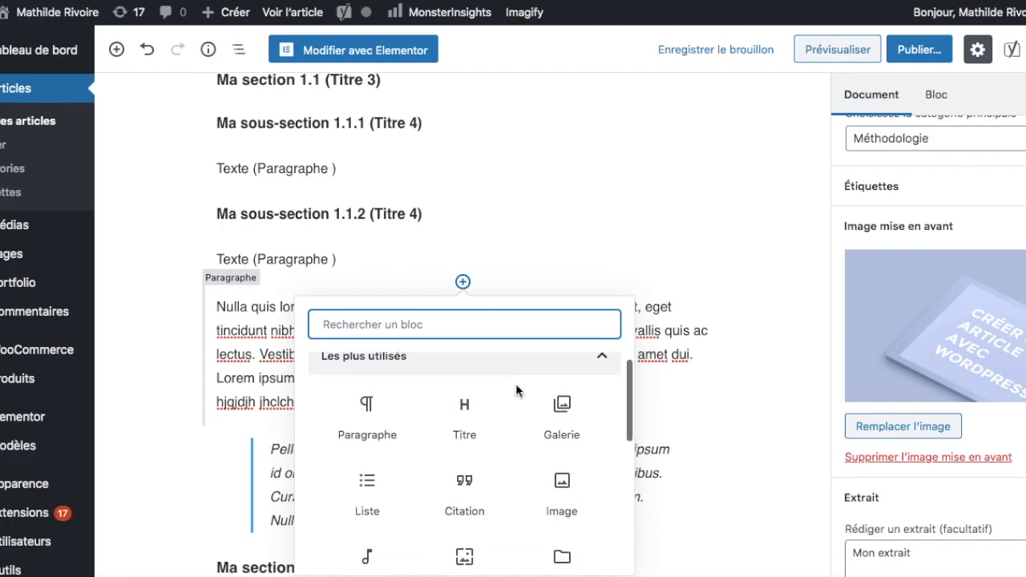
{"action": "left_click", "coordinate": [560, 404]}
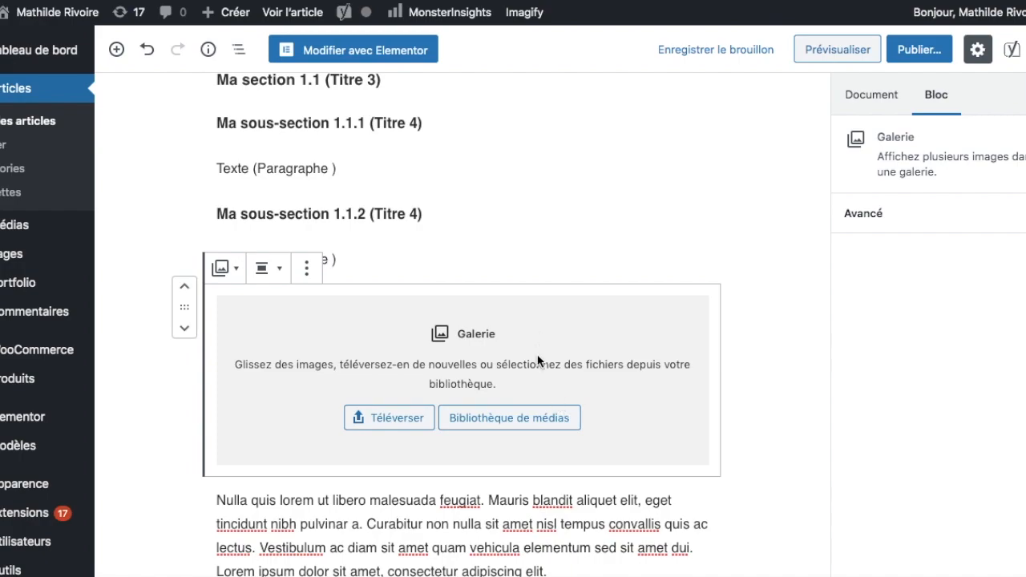
Choose three media library images for the gallery: pres-ultra-frais.png, the single ARTEM folder photo and PB224855-w1000-1.jpg.
{"action": "left_click", "coordinate": [517, 417]}
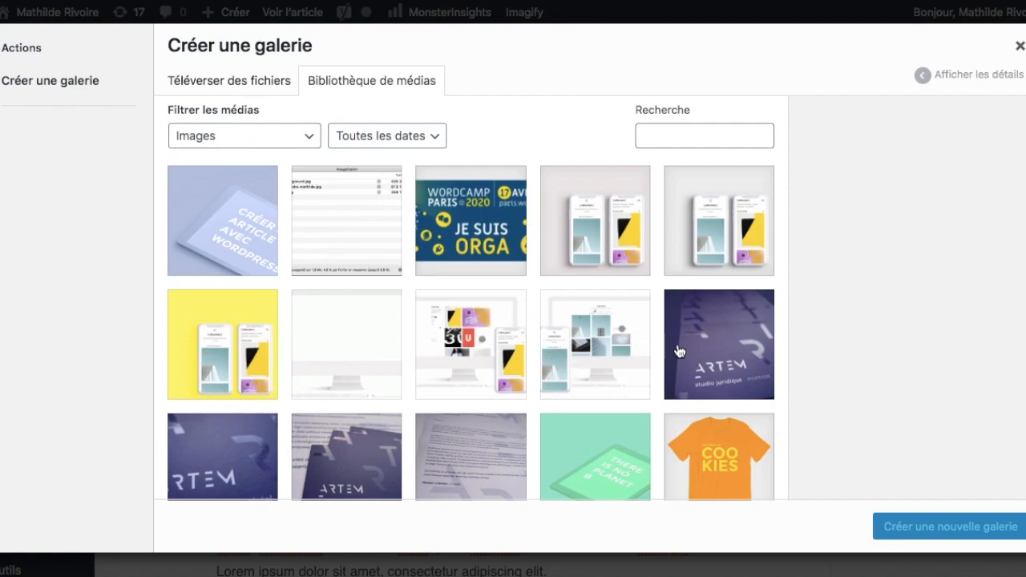
{"action": "left_click", "coordinate": [483, 362]}
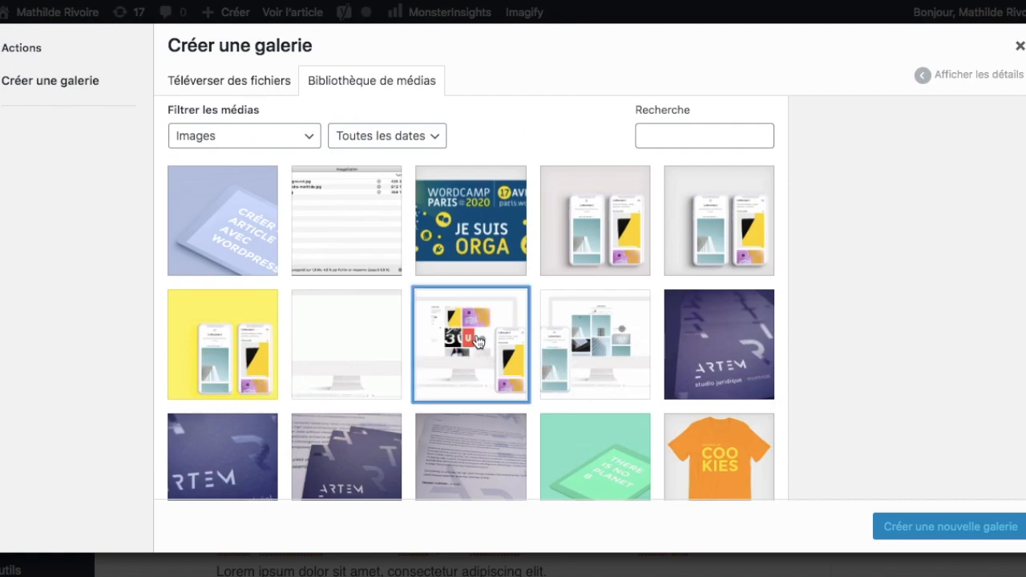
{"action": "left_click", "coordinate": [615, 358]}
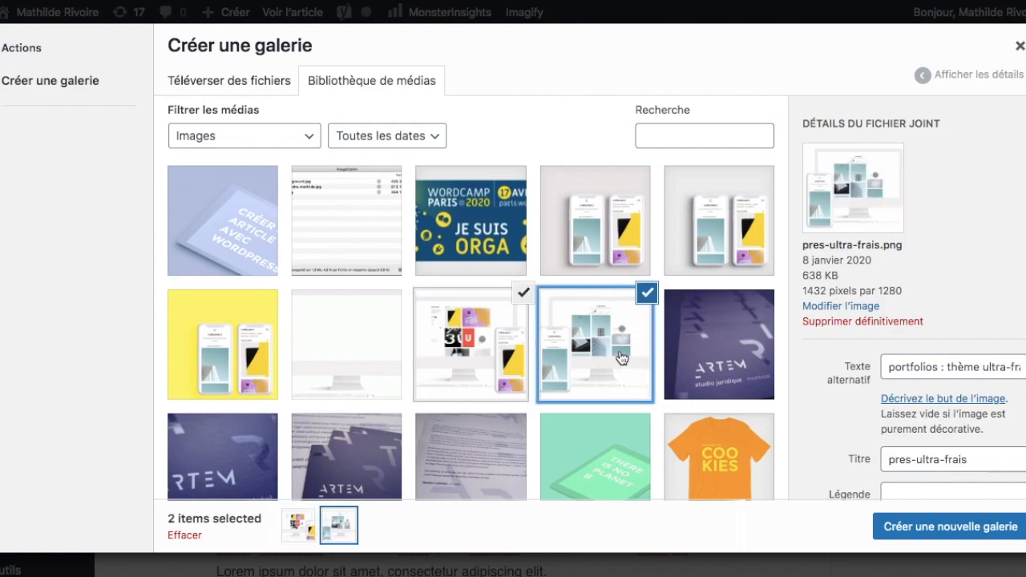
{"action": "left_click", "coordinate": [753, 362]}
{"action": "left_click", "coordinate": [367, 457]}
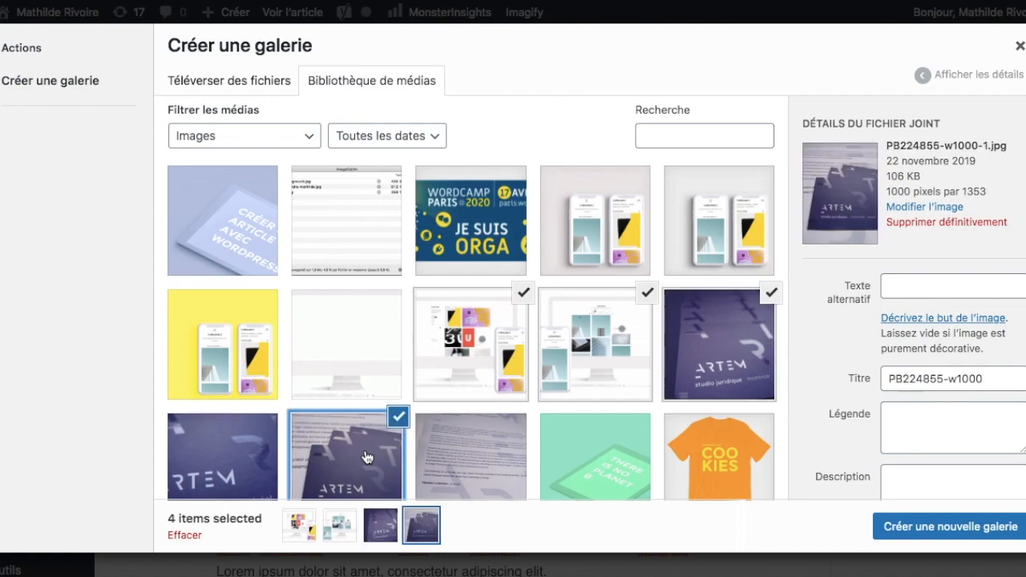
{"action": "scroll", "coordinate": [394, 428], "scroll_direction": "down", "scroll_amount": 2}
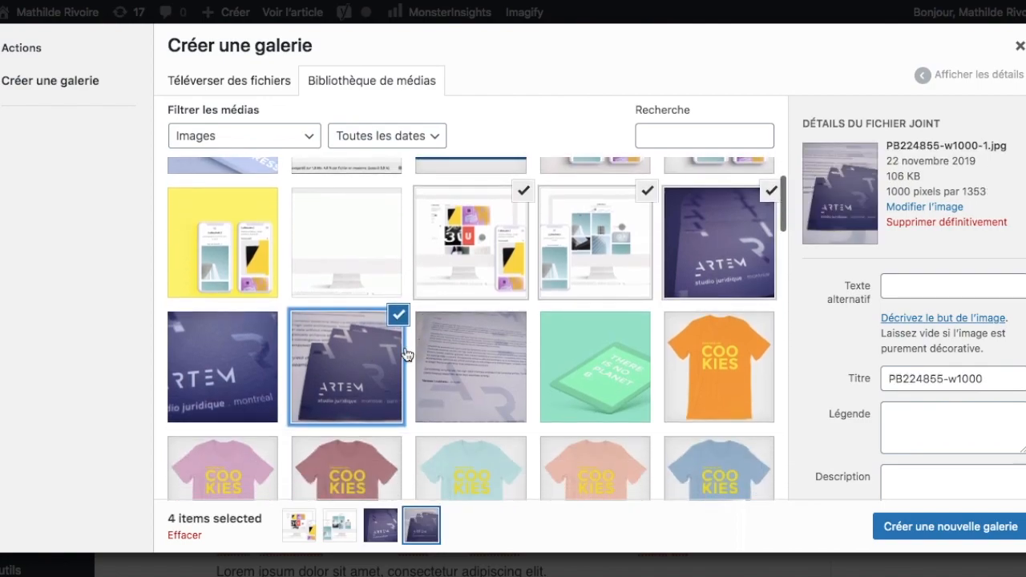
{"action": "left_click", "coordinate": [521, 196]}
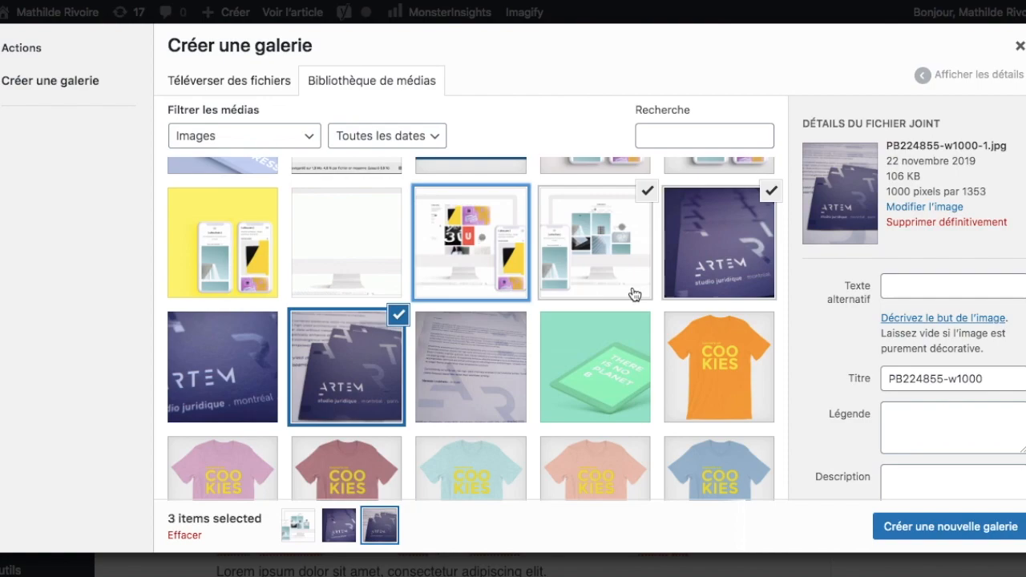
Create the gallery from the selected images, try reordering the first image, and insert the gallery into the article.
{"action": "left_click", "coordinate": [929, 533]}
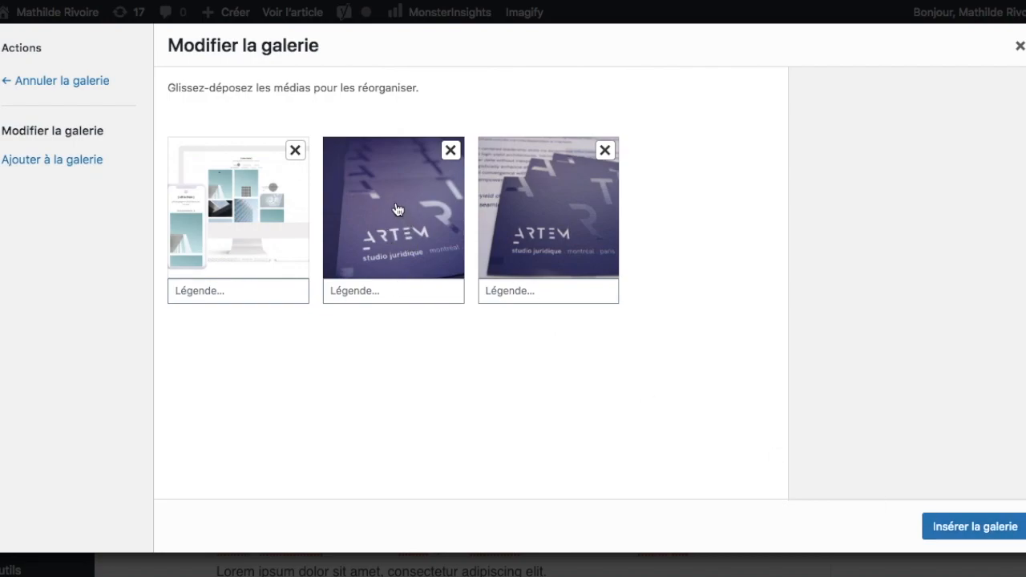
{"action": "left_click_drag", "start_coordinate": [213, 206], "coordinate": [433, 189]}
{"action": "left_click_drag", "start_coordinate": [277, 202], "coordinate": [442, 208]}
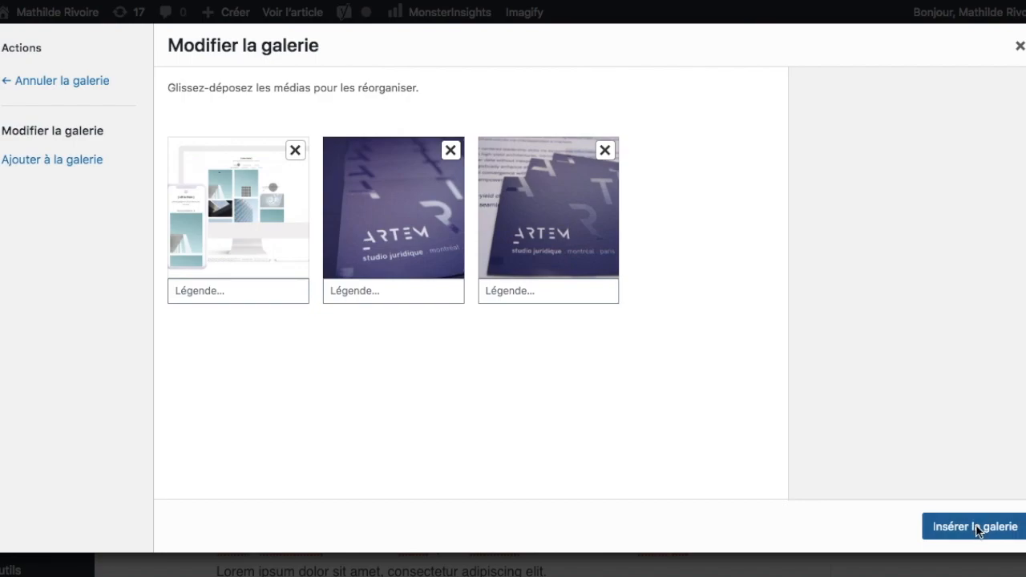
{"action": "left_click", "coordinate": [976, 529]}
{"action": "scroll", "coordinate": [731, 414], "scroll_direction": "down", "scroll_amount": 2}
{"action": "scroll", "coordinate": [731, 414], "scroll_direction": "up", "scroll_amount": 1}
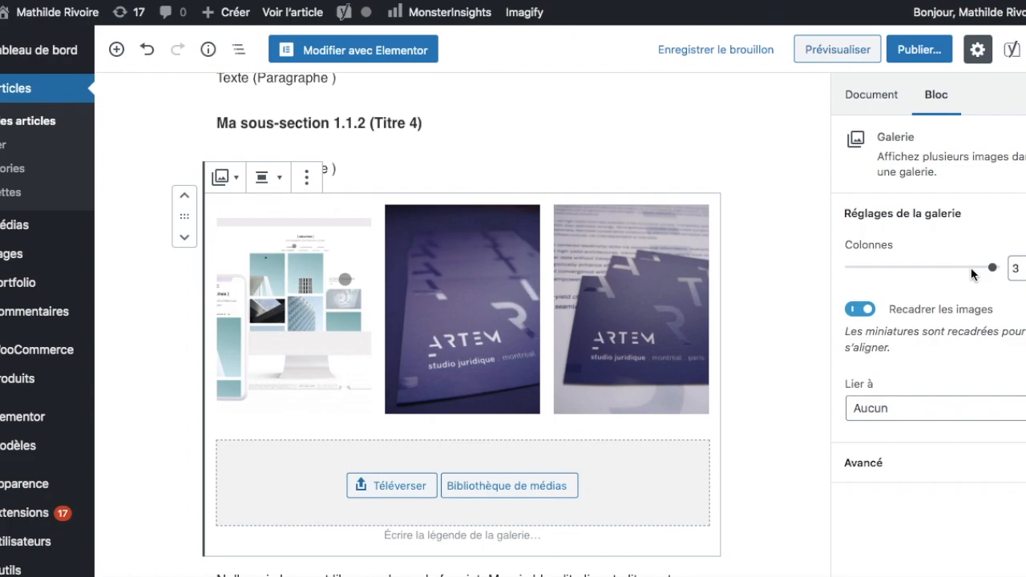
Save the article with its new gallery as a draft.
{"action": "scroll", "coordinate": [953, 390], "scroll_direction": "down", "scroll_amount": 2}
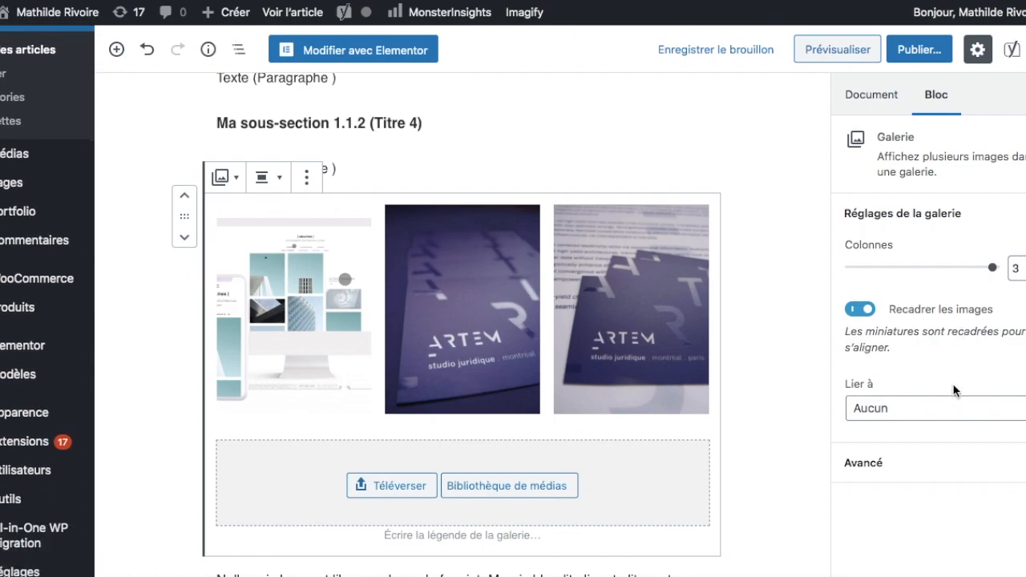
{"action": "scroll", "coordinate": [953, 390], "scroll_direction": "up", "scroll_amount": 1}
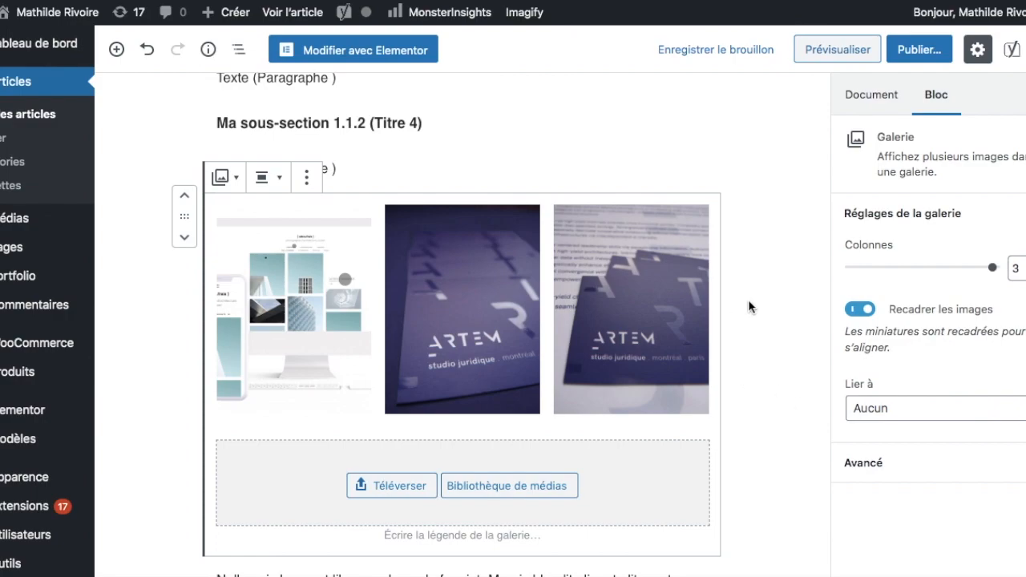
{"action": "left_click", "coordinate": [741, 53]}
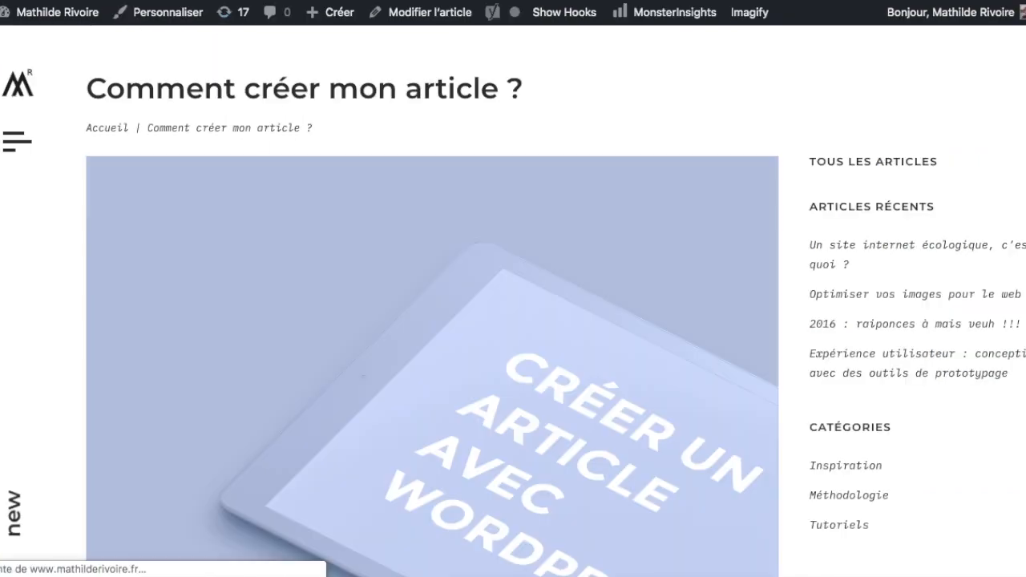
Switch to the article's preview page and examine how the three-column gallery is laid out below sub-section 1.1.2.
{"action": "scroll", "coordinate": [485, 177], "scroll_direction": "down", "scroll_amount": 4}
{"action": "scroll", "coordinate": [485, 191], "scroll_direction": "up", "scroll_amount": 3}
{"action": "scroll", "coordinate": [485, 191], "scroll_direction": "down", "scroll_amount": 10}
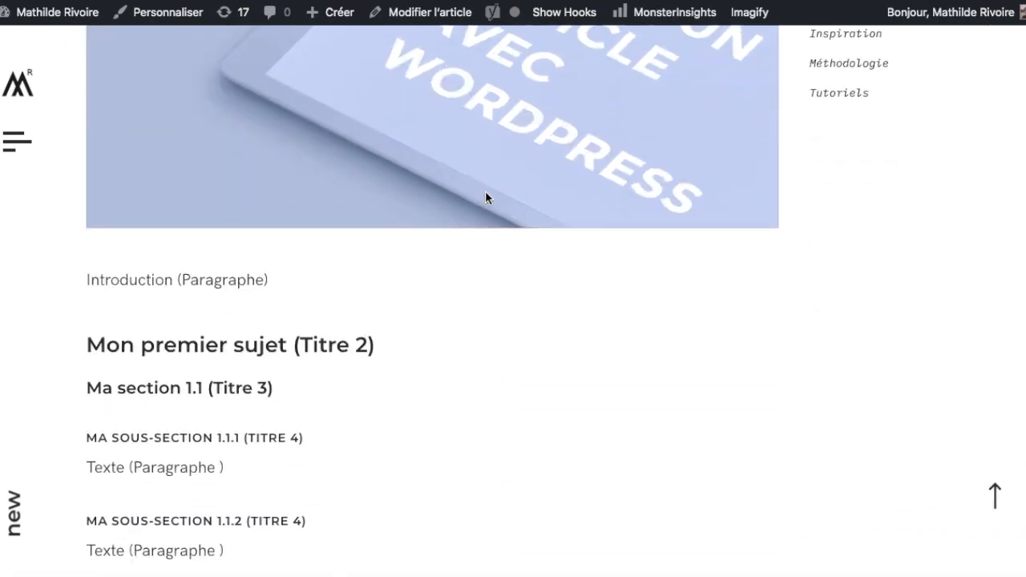
{"action": "scroll", "coordinate": [486, 197], "scroll_direction": "down", "scroll_amount": 1}
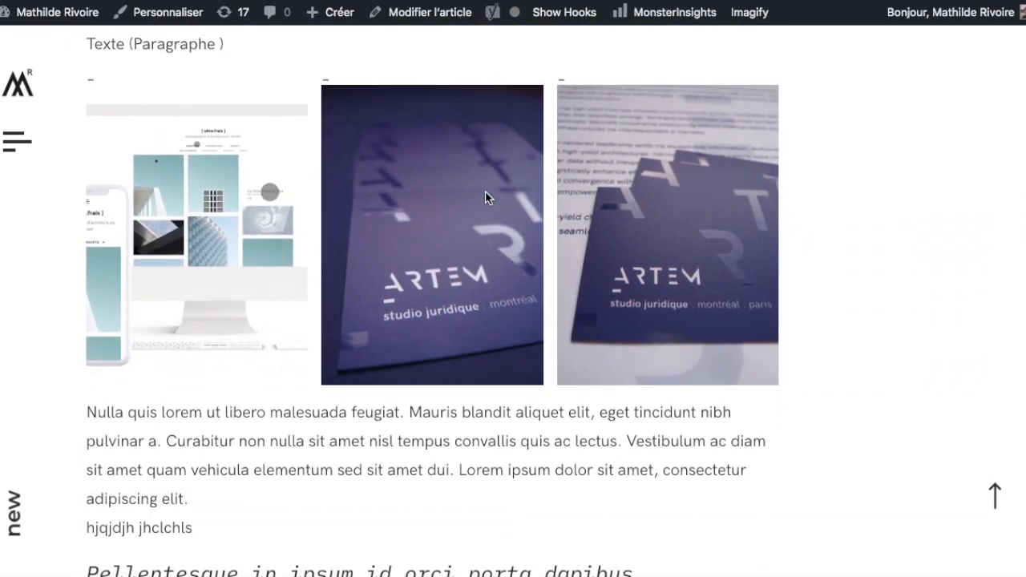
{"action": "scroll", "coordinate": [667, 372], "scroll_direction": "up", "scroll_amount": 2}
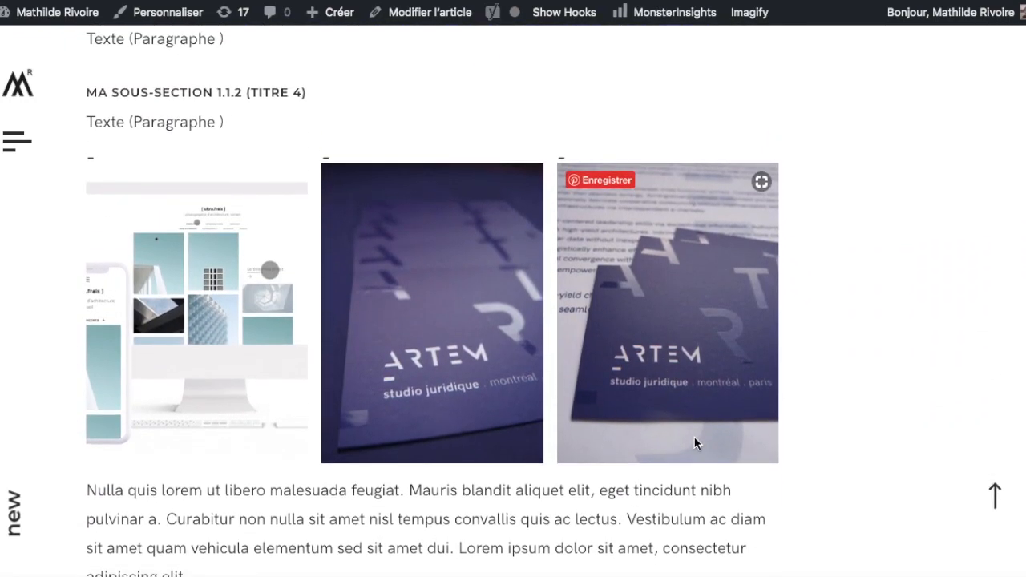
{"action": "scroll", "coordinate": [694, 443], "scroll_direction": "down", "scroll_amount": 2}
{"action": "scroll", "coordinate": [694, 435], "scroll_direction": "up", "scroll_amount": 1}
{"action": "scroll", "coordinate": [694, 435], "scroll_direction": "down", "scroll_amount": 1}
{"action": "scroll", "coordinate": [694, 439], "scroll_direction": "down", "scroll_amount": 1}
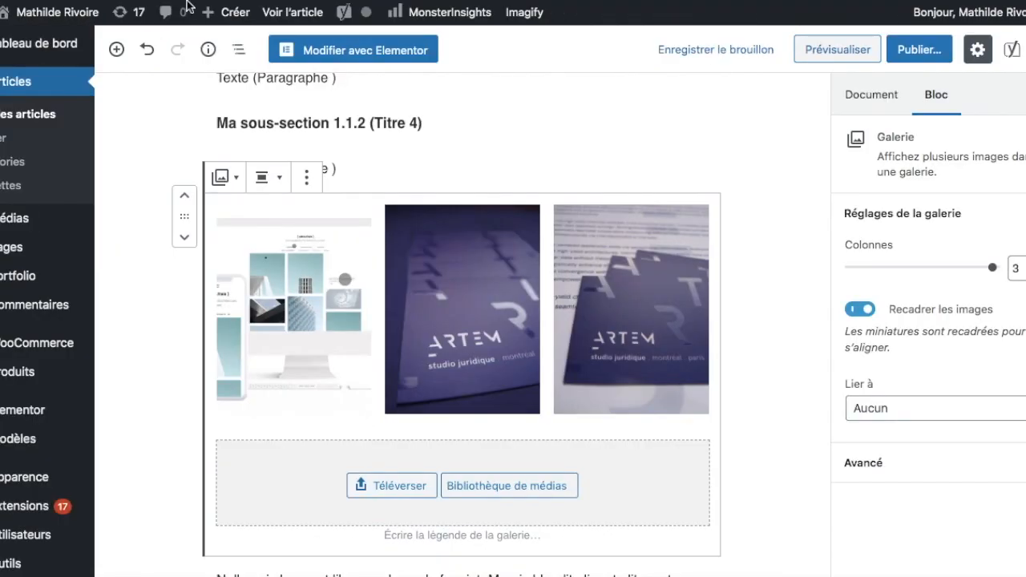
Set the gallery to 2 columns and review its layout in the editor.
{"action": "left_click", "coordinate": [1025, 272]}
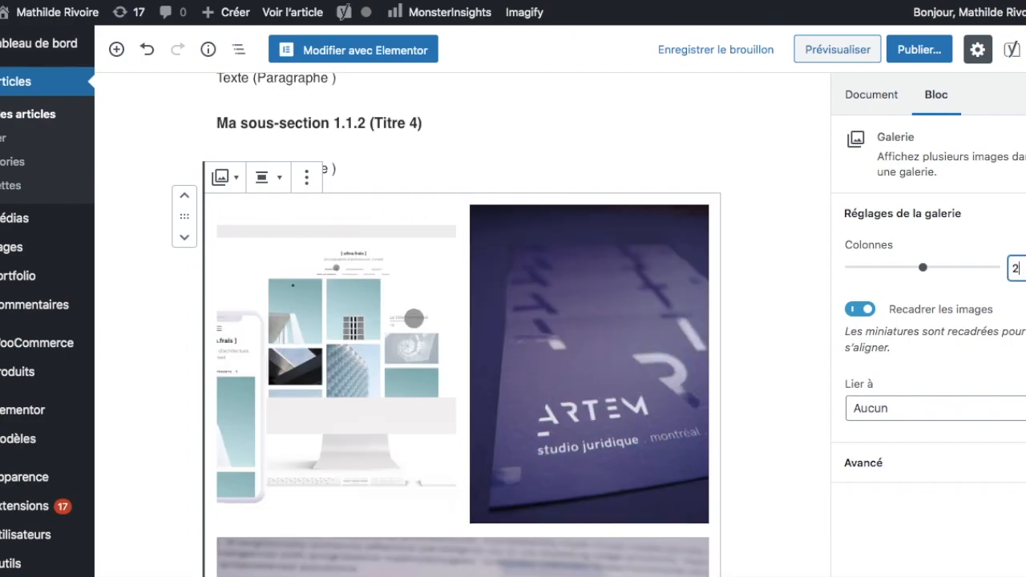
{"action": "scroll", "coordinate": [772, 389], "scroll_direction": "down", "scroll_amount": 5}
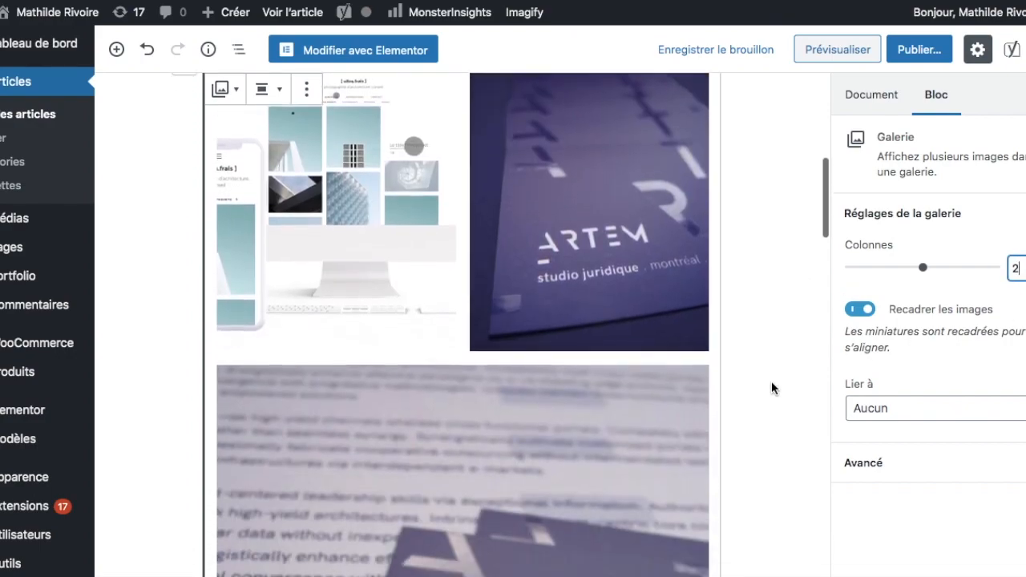
{"action": "scroll", "coordinate": [771, 389], "scroll_direction": "down", "scroll_amount": 5}
{"action": "scroll", "coordinate": [772, 388], "scroll_direction": "up", "scroll_amount": 8}
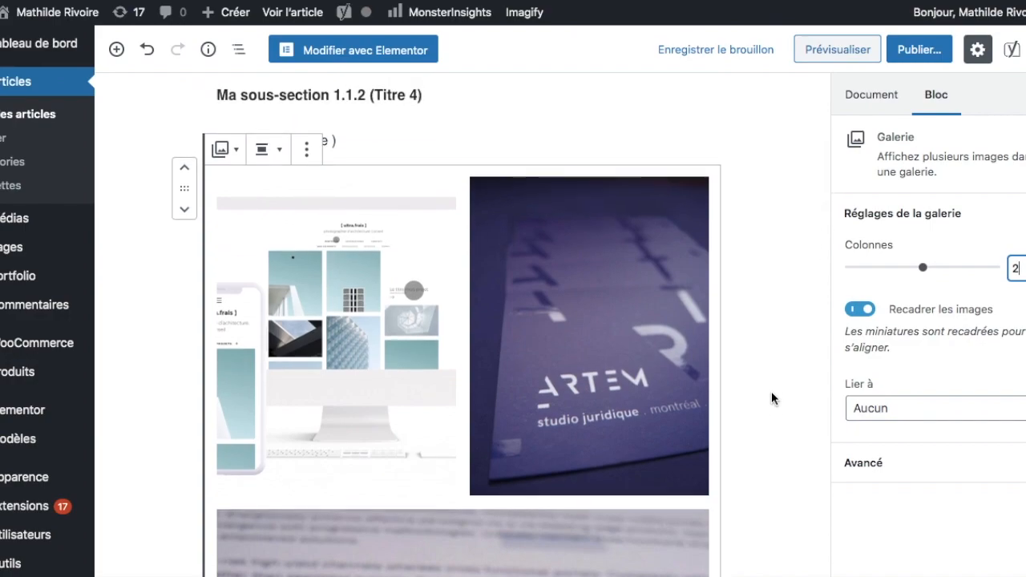
{"action": "scroll", "coordinate": [772, 398], "scroll_direction": "down", "scroll_amount": 7}
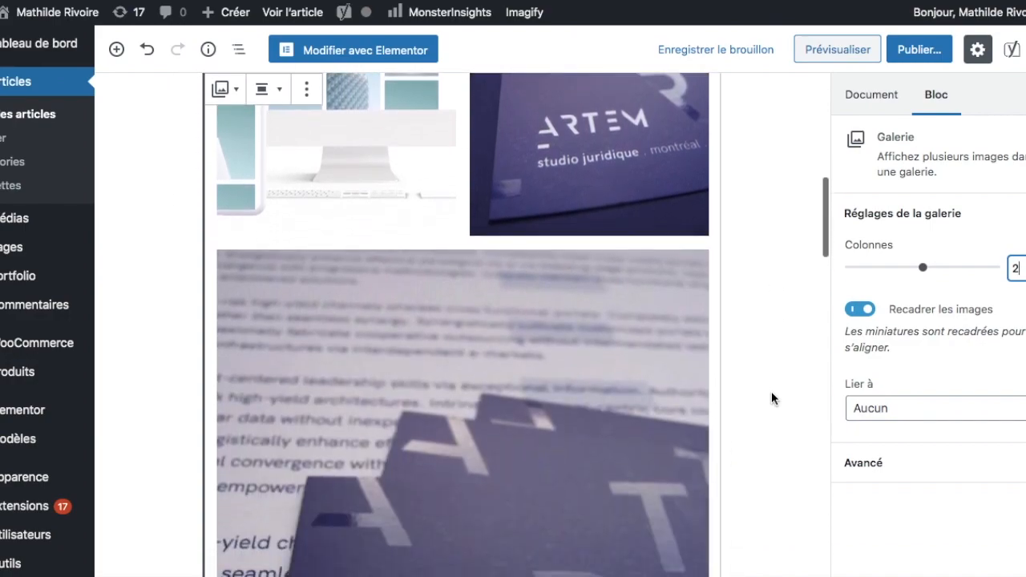
{"action": "scroll", "coordinate": [772, 399], "scroll_direction": "up", "scroll_amount": 5}
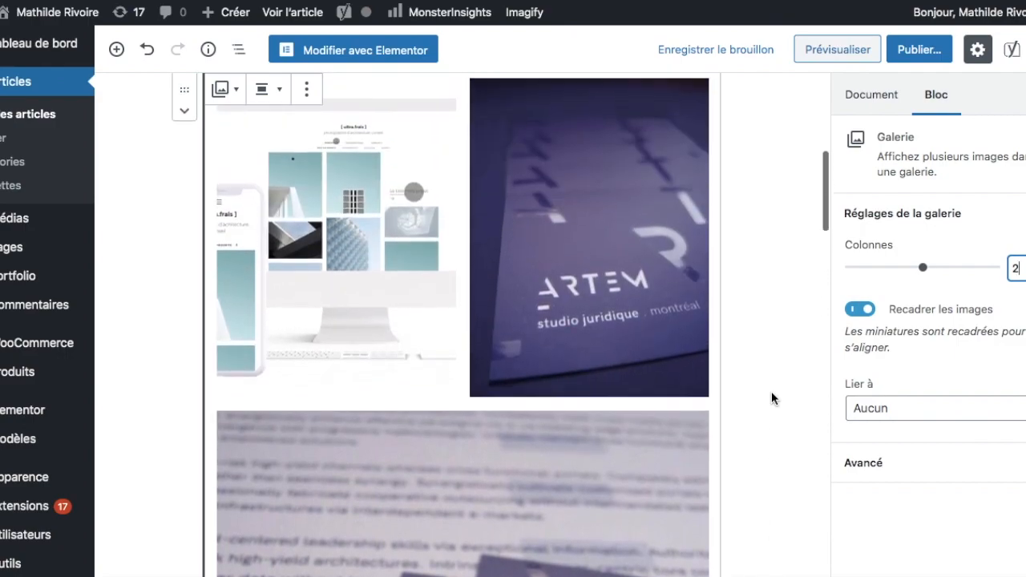
{"action": "scroll", "coordinate": [772, 398], "scroll_direction": "down", "scroll_amount": 8}
{"action": "scroll", "coordinate": [772, 398], "scroll_direction": "up", "scroll_amount": 8}
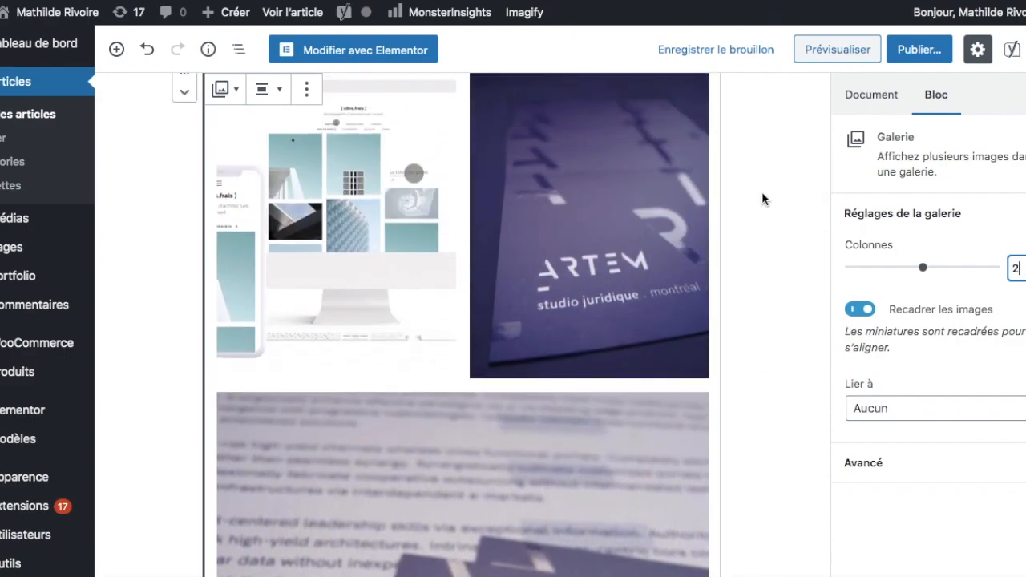
Save the draft and check the two-column gallery on the article's preview page.
{"action": "left_click", "coordinate": [753, 50]}
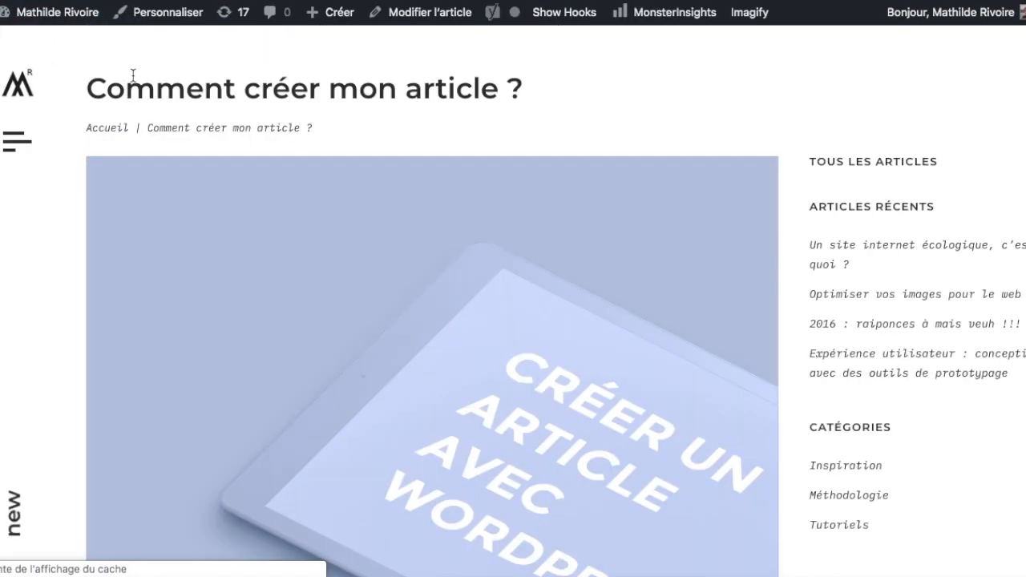
{"action": "scroll", "coordinate": [396, 279], "scroll_direction": "down", "scroll_amount": 15}
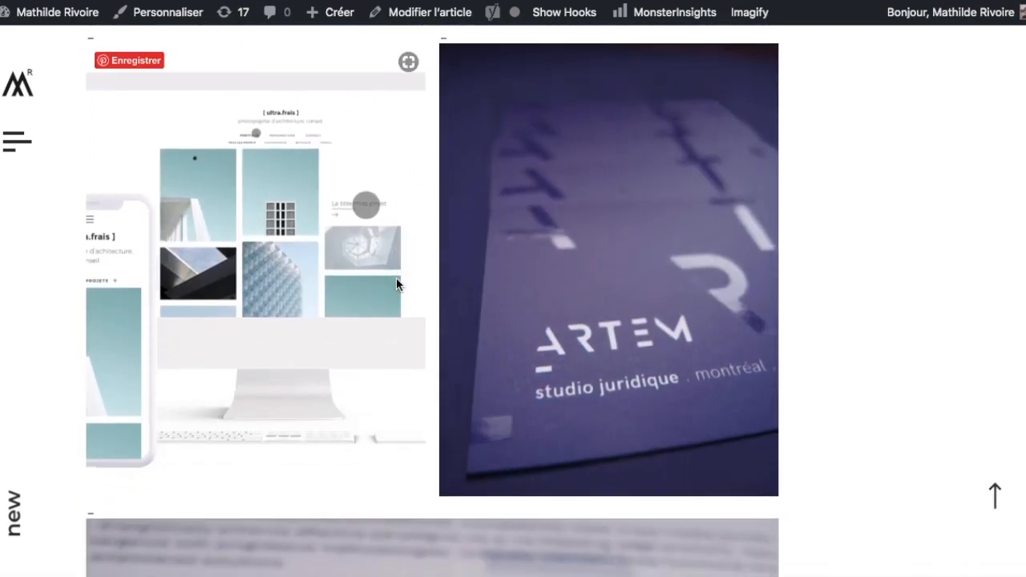
Examine how the two side-by-side images and the full-width third image fit between the surrounding texts on the preview page.
{"action": "scroll", "coordinate": [396, 280], "scroll_direction": "down", "scroll_amount": 10}
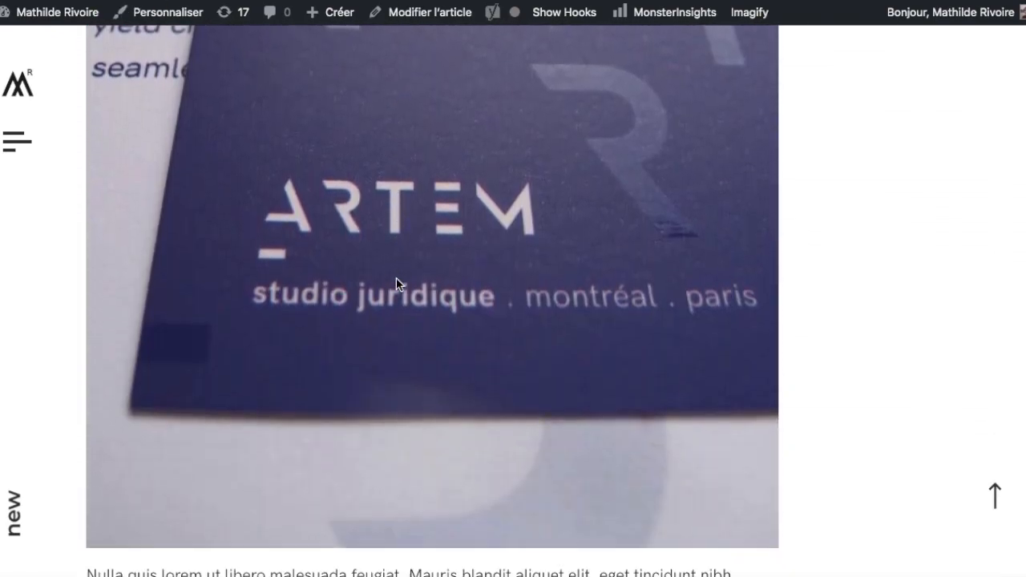
{"action": "scroll", "coordinate": [396, 277], "scroll_direction": "up", "scroll_amount": 8}
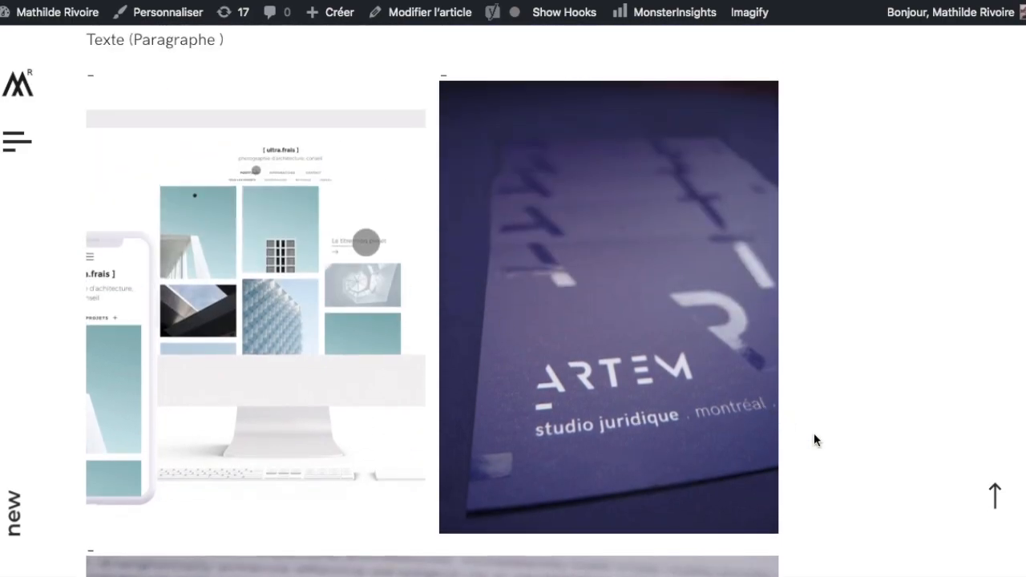
{"action": "scroll", "coordinate": [797, 490], "scroll_direction": "down", "scroll_amount": 7}
{"action": "scroll", "coordinate": [797, 492], "scroll_direction": "up", "scroll_amount": 12}
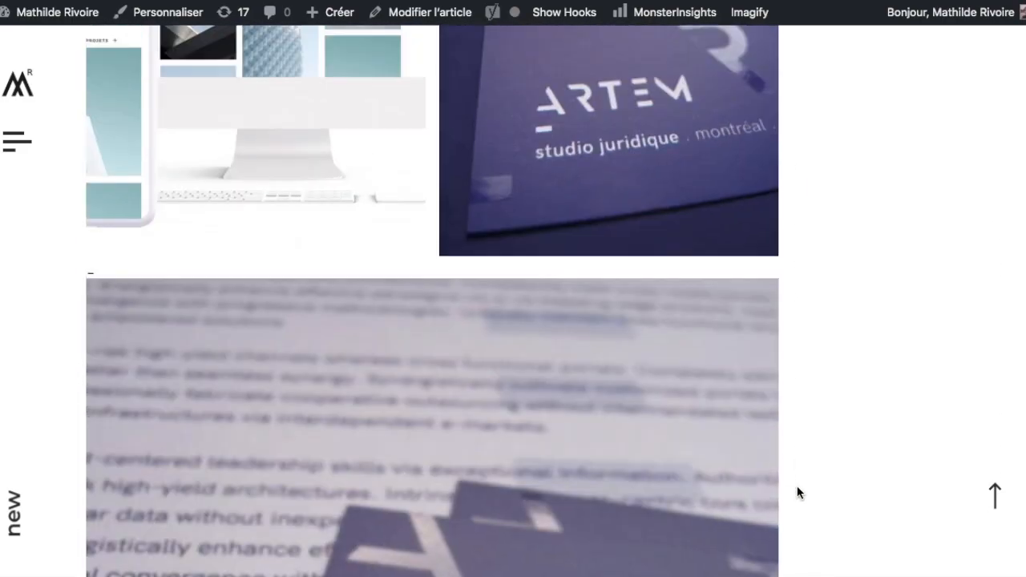
{"action": "scroll", "coordinate": [797, 490], "scroll_direction": "down", "scroll_amount": 10}
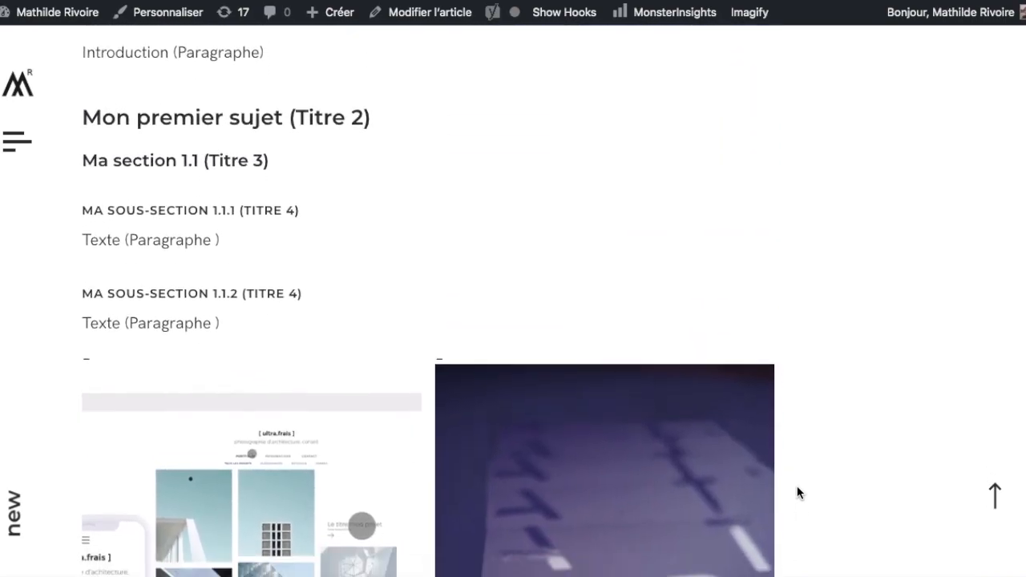
{"action": "scroll", "coordinate": [798, 493], "scroll_direction": "down", "scroll_amount": 4}
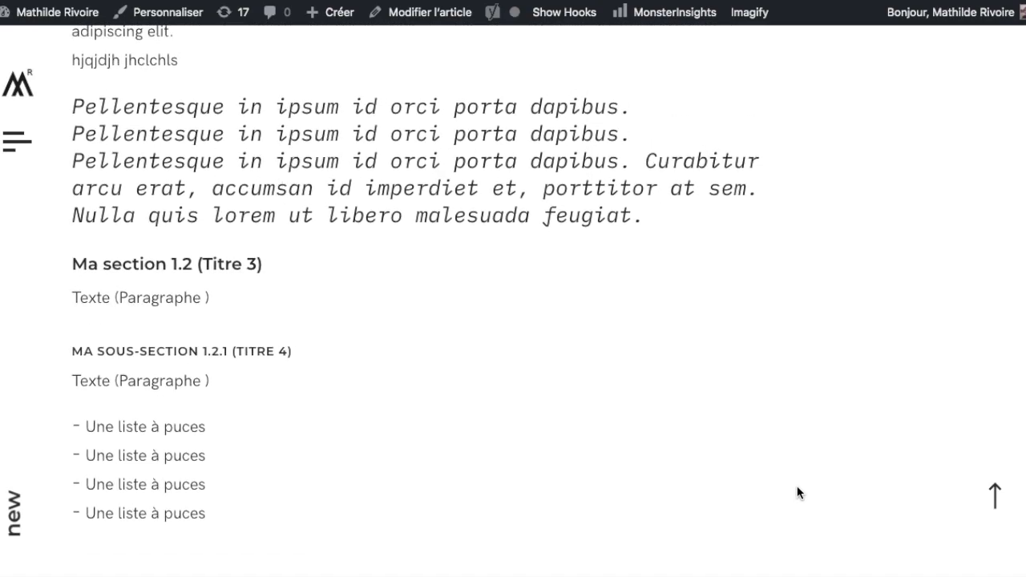
{"action": "scroll", "coordinate": [797, 492], "scroll_direction": "up", "scroll_amount": 7}
{"action": "scroll", "coordinate": [796, 487], "scroll_direction": "down", "scroll_amount": 3}
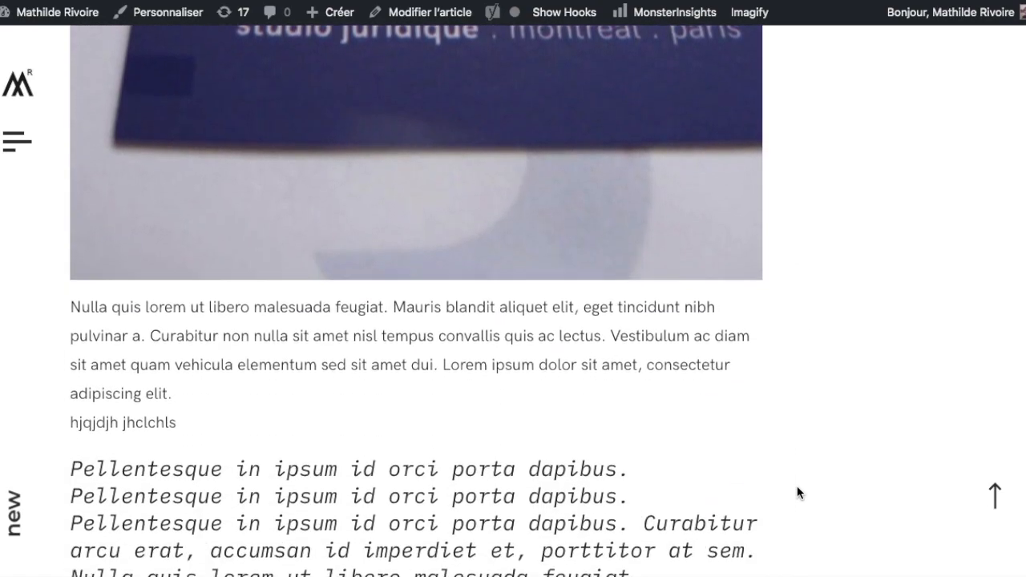
{"action": "scroll", "coordinate": [796, 489], "scroll_direction": "up", "scroll_amount": 10}
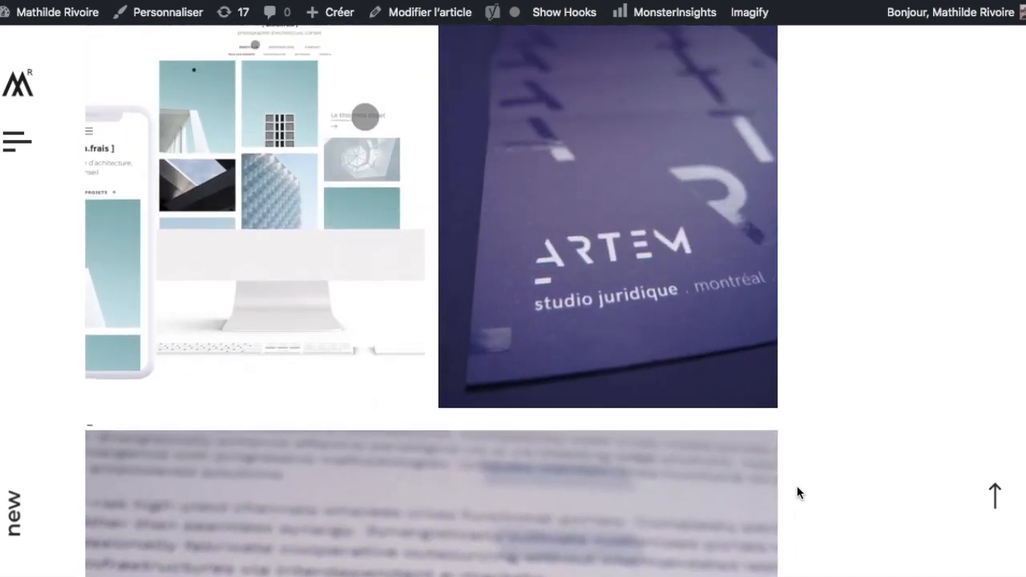
{"action": "scroll", "coordinate": [797, 486], "scroll_direction": "down", "scroll_amount": 6}
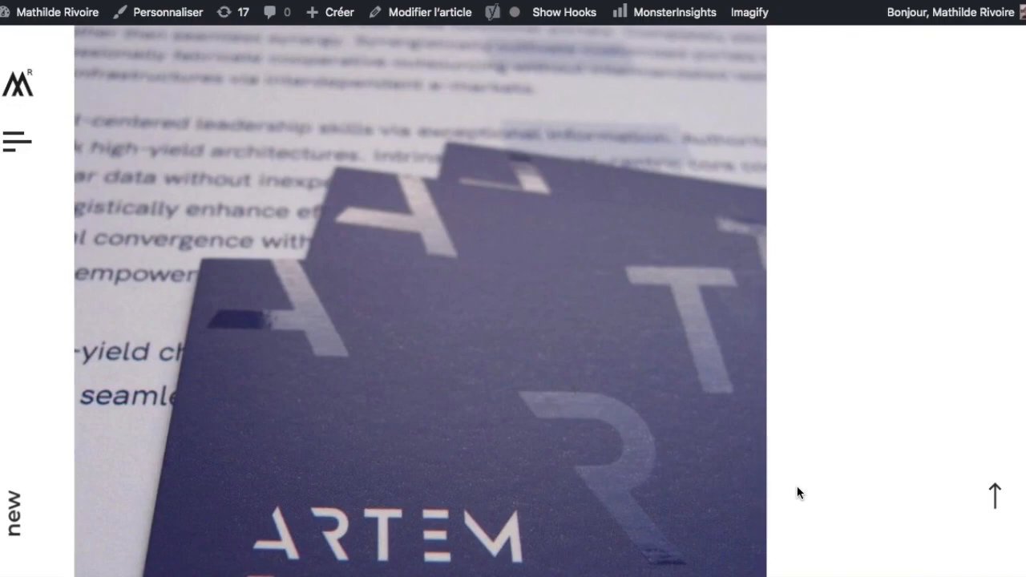
{"action": "scroll", "coordinate": [822, 386], "scroll_direction": "down", "scroll_amount": 3}
{"action": "scroll", "coordinate": [822, 386], "scroll_direction": "up", "scroll_amount": 3}
{"action": "scroll", "coordinate": [823, 391], "scroll_direction": "up", "scroll_amount": 7}
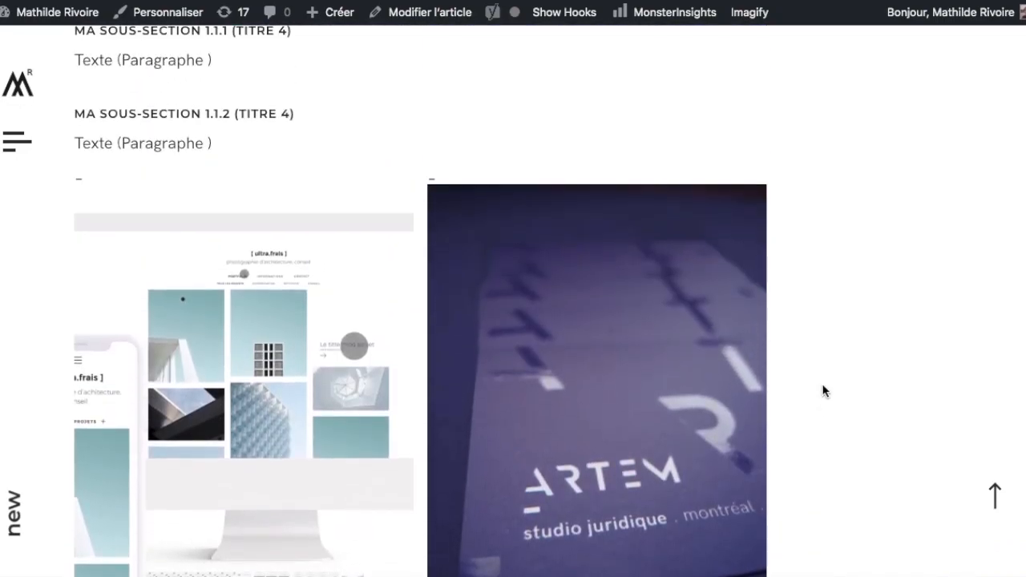
{"action": "scroll", "coordinate": [823, 390], "scroll_direction": "down", "scroll_amount": 3}
{"action": "scroll", "coordinate": [823, 390], "scroll_direction": "down", "scroll_amount": 7}
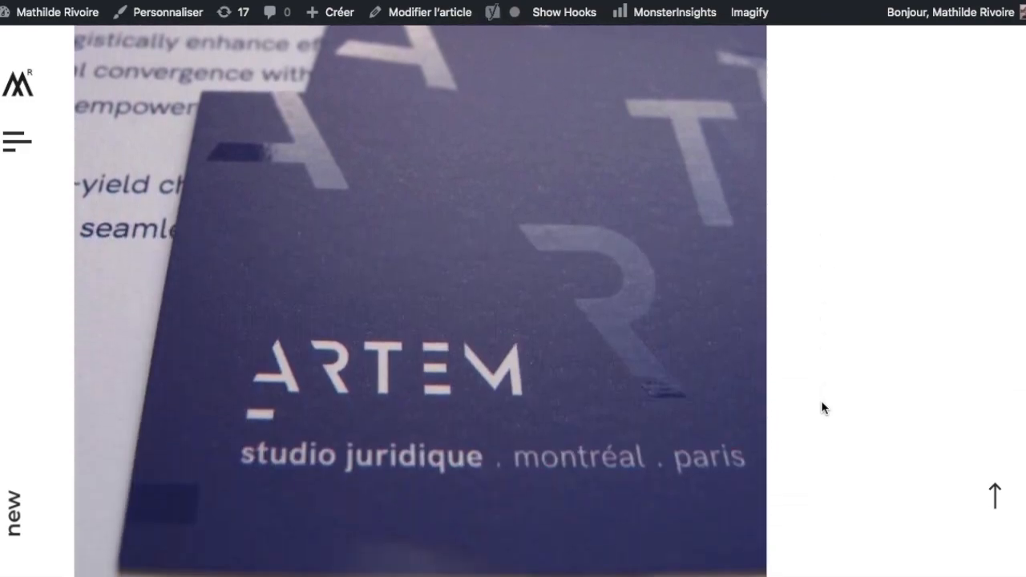
{"action": "scroll", "coordinate": [823, 412], "scroll_direction": "down", "scroll_amount": 1}
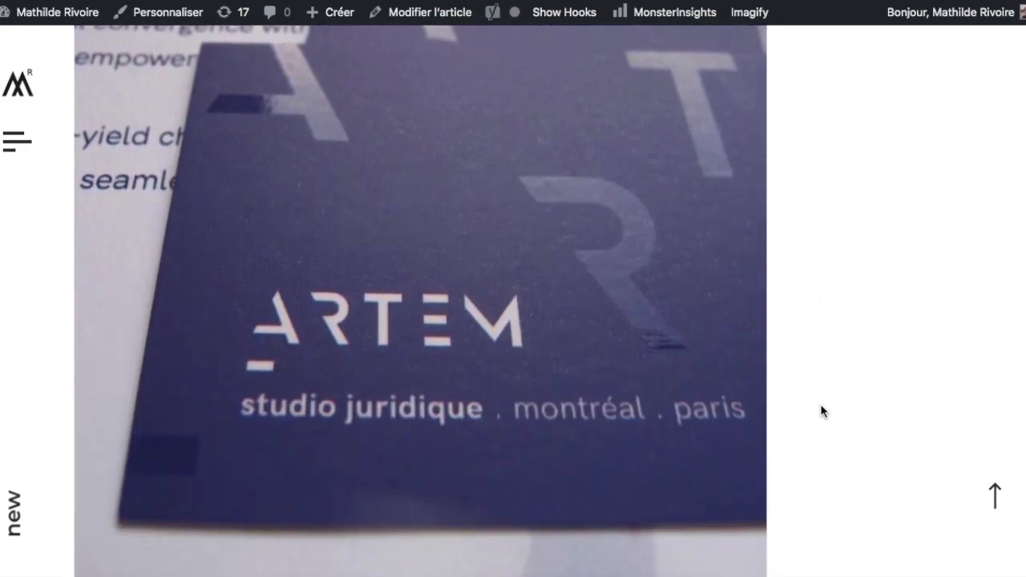
{"action": "scroll", "coordinate": [821, 410], "scroll_direction": "down", "scroll_amount": 5}
{"action": "scroll", "coordinate": [821, 410], "scroll_direction": "up", "scroll_amount": 10}
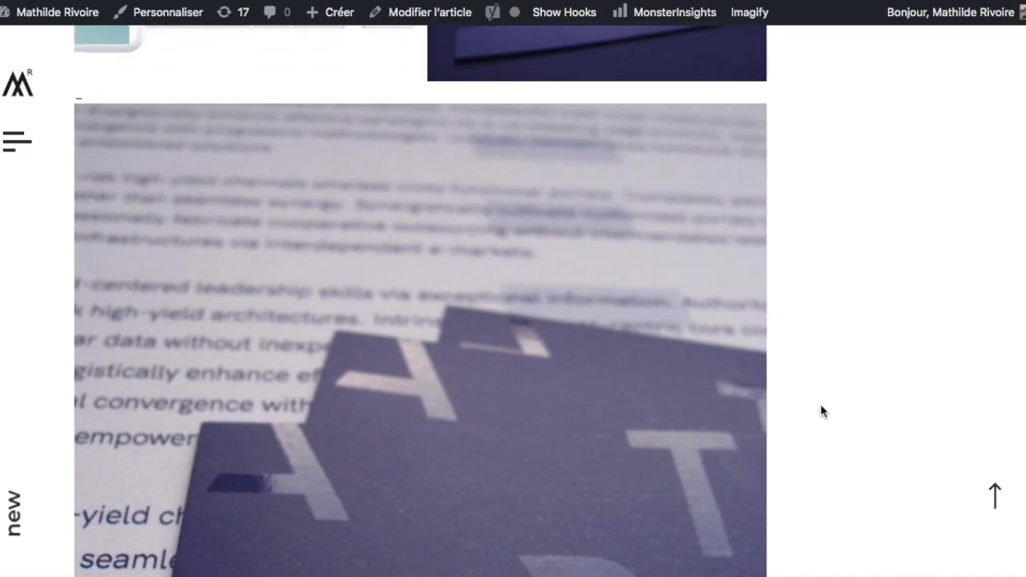
{"action": "scroll", "coordinate": [822, 411], "scroll_direction": "up", "scroll_amount": 10}
{"action": "scroll", "coordinate": [822, 411], "scroll_direction": "down", "scroll_amount": 7}
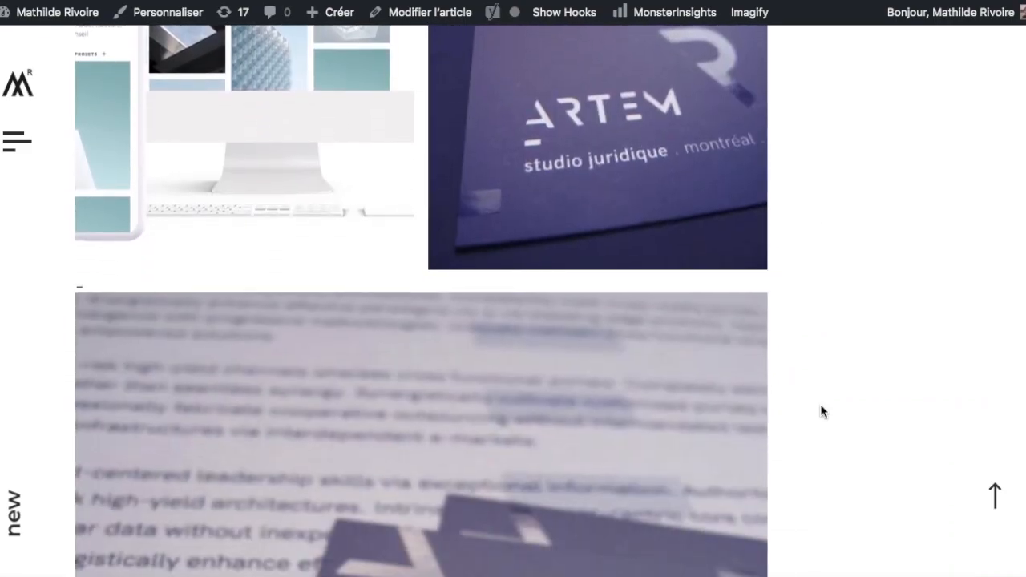
{"action": "scroll", "coordinate": [822, 411], "scroll_direction": "down", "scroll_amount": 6}
{"action": "scroll", "coordinate": [821, 411], "scroll_direction": "up", "scroll_amount": 10}
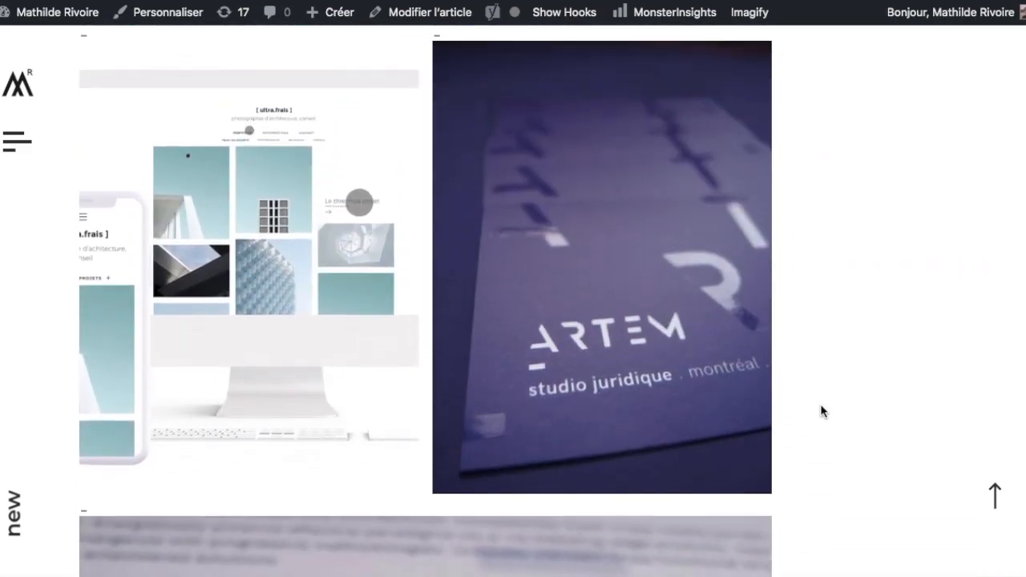
{"action": "scroll", "coordinate": [821, 411], "scroll_direction": "down", "scroll_amount": 5}
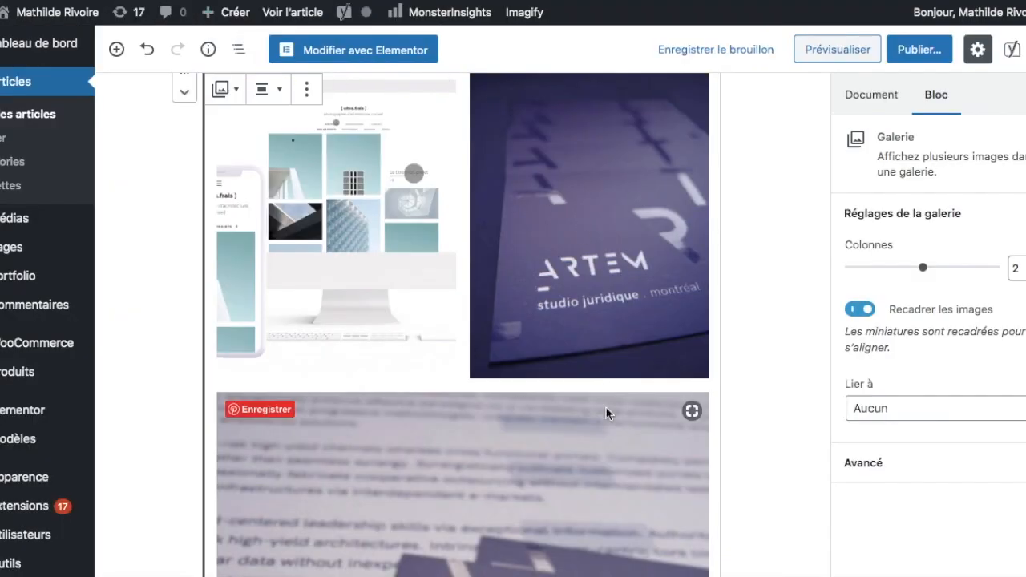
Return to the article editor and remove the full-width third image from the gallery.
{"action": "scroll", "coordinate": [606, 412], "scroll_direction": "up", "scroll_amount": 3}
{"action": "scroll", "coordinate": [571, 492], "scroll_direction": "down", "scroll_amount": 5}
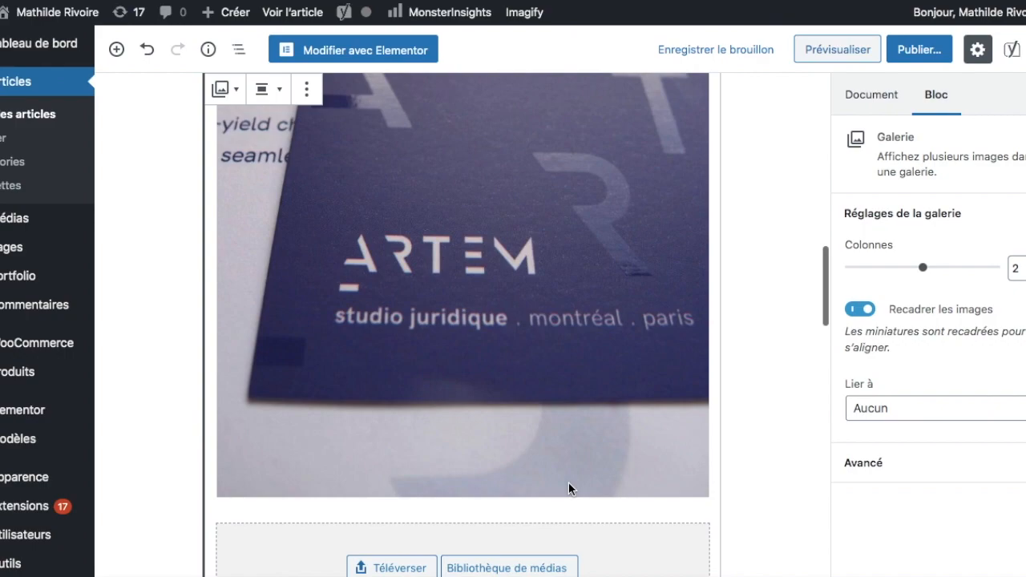
{"action": "scroll", "coordinate": [569, 489], "scroll_direction": "down", "scroll_amount": 3}
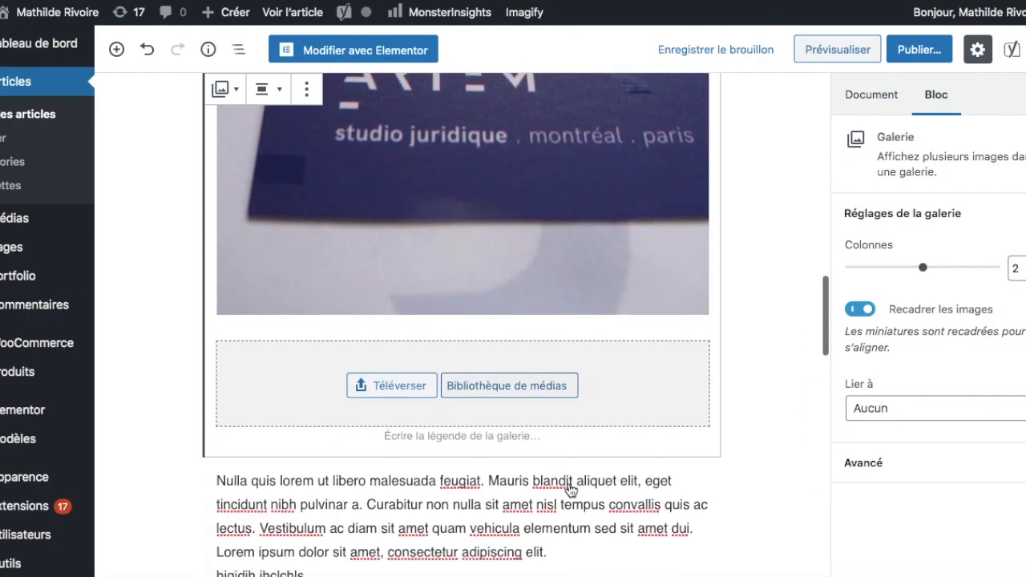
{"action": "scroll", "coordinate": [569, 489], "scroll_direction": "up", "scroll_amount": 8}
{"action": "scroll", "coordinate": [569, 489], "scroll_direction": "up", "scroll_amount": 5}
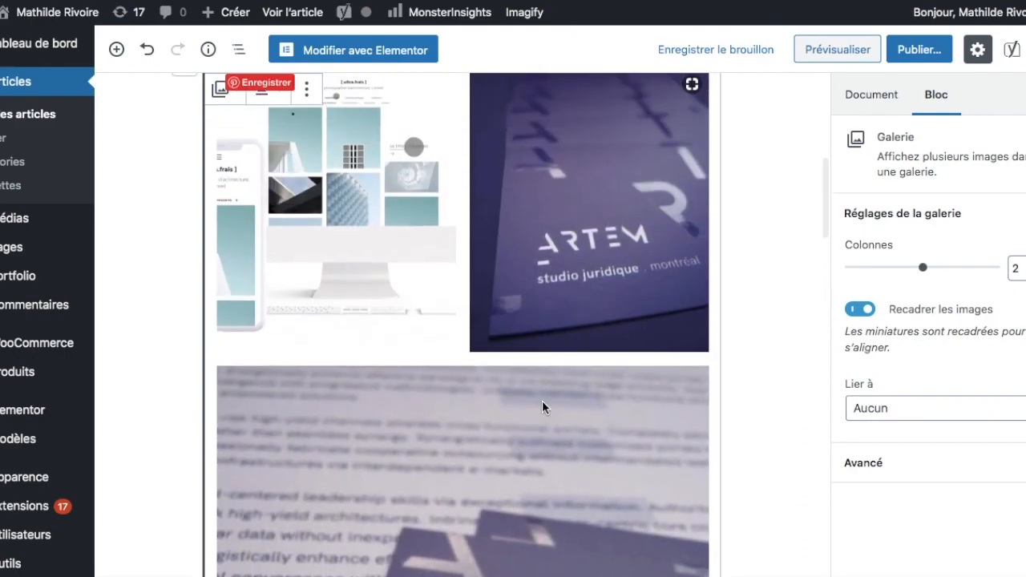
{"action": "scroll", "coordinate": [558, 447], "scroll_direction": "down", "scroll_amount": 10}
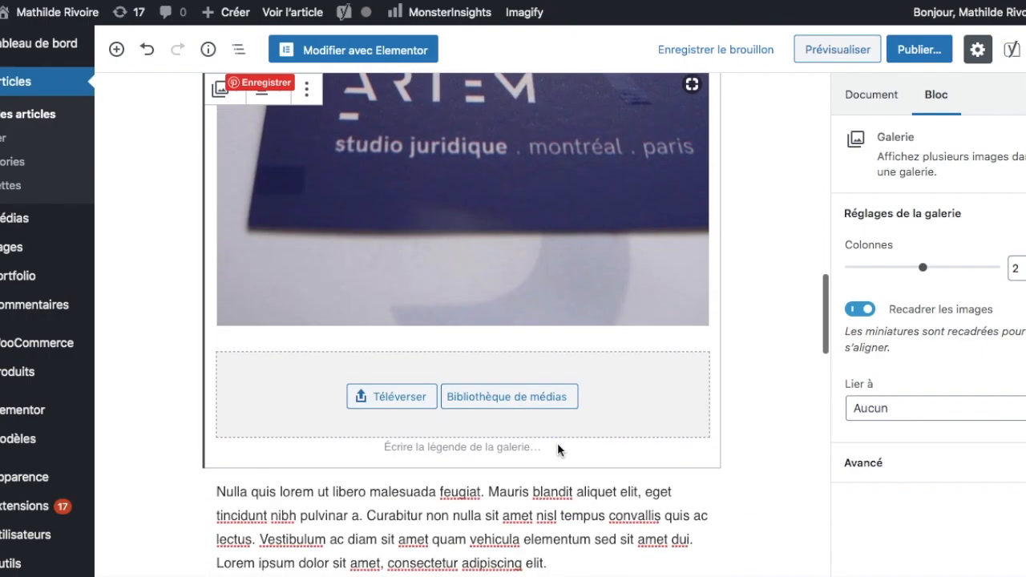
{"action": "left_click", "coordinate": [513, 265]}
{"action": "scroll", "coordinate": [522, 292], "scroll_direction": "up", "scroll_amount": 6}
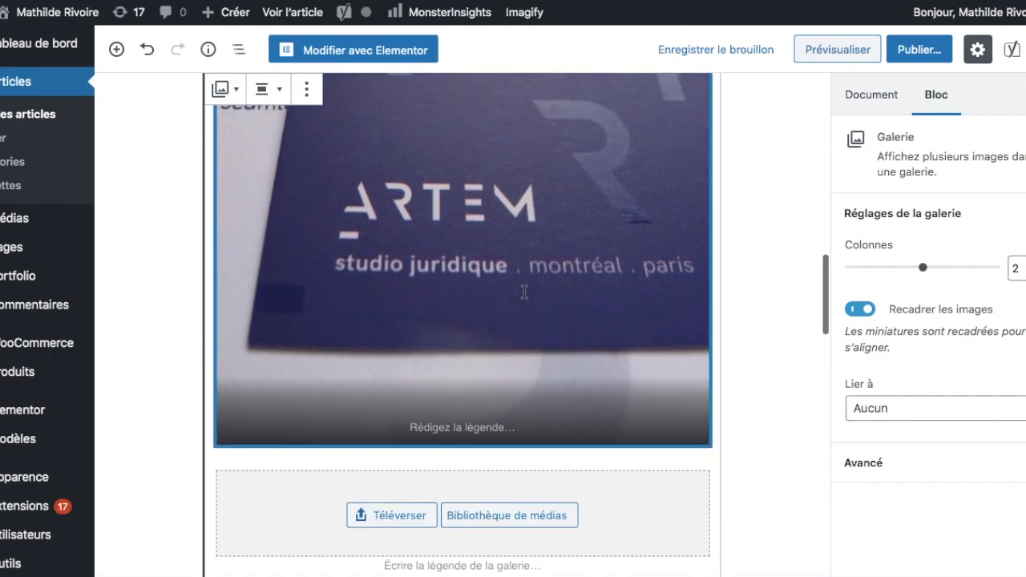
{"action": "scroll", "coordinate": [522, 297], "scroll_direction": "up", "scroll_amount": 3}
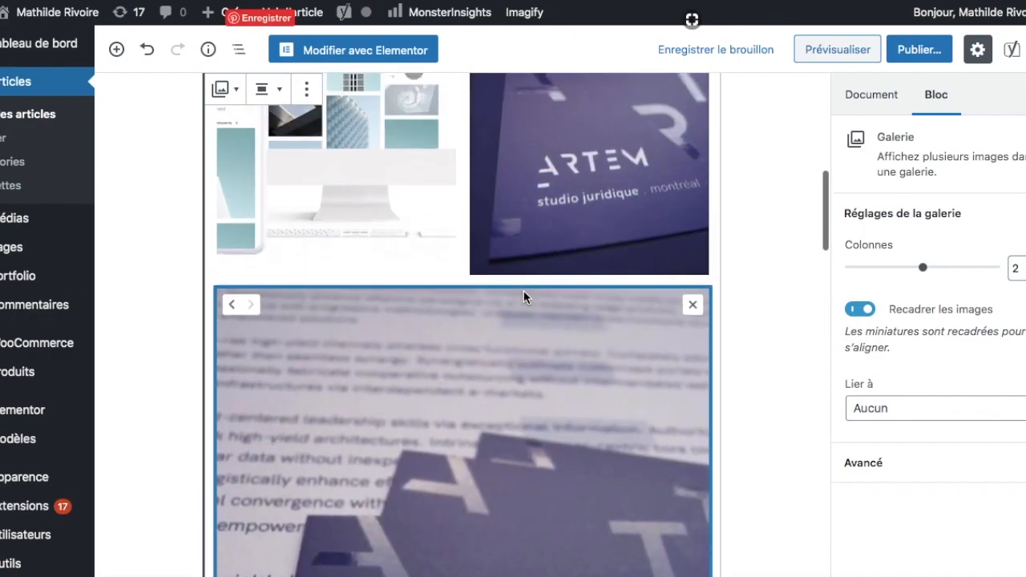
{"action": "left_click", "coordinate": [692, 306]}
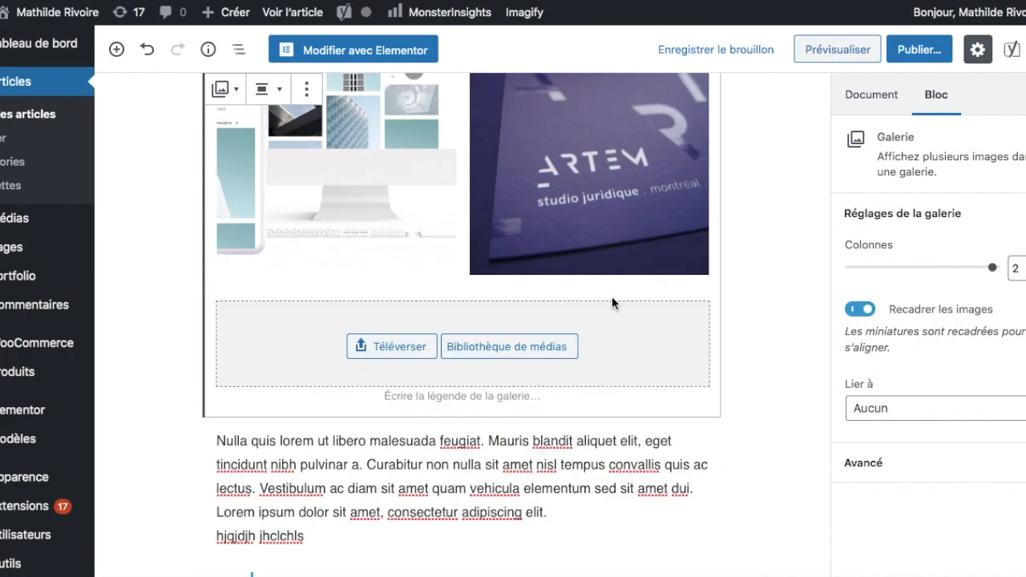
Remove the website mockup image from the gallery, keeping only the purple ARTEM card image.
{"action": "scroll", "coordinate": [612, 296], "scroll_direction": "up", "scroll_amount": 3}
{"action": "left_click", "coordinate": [607, 272]}
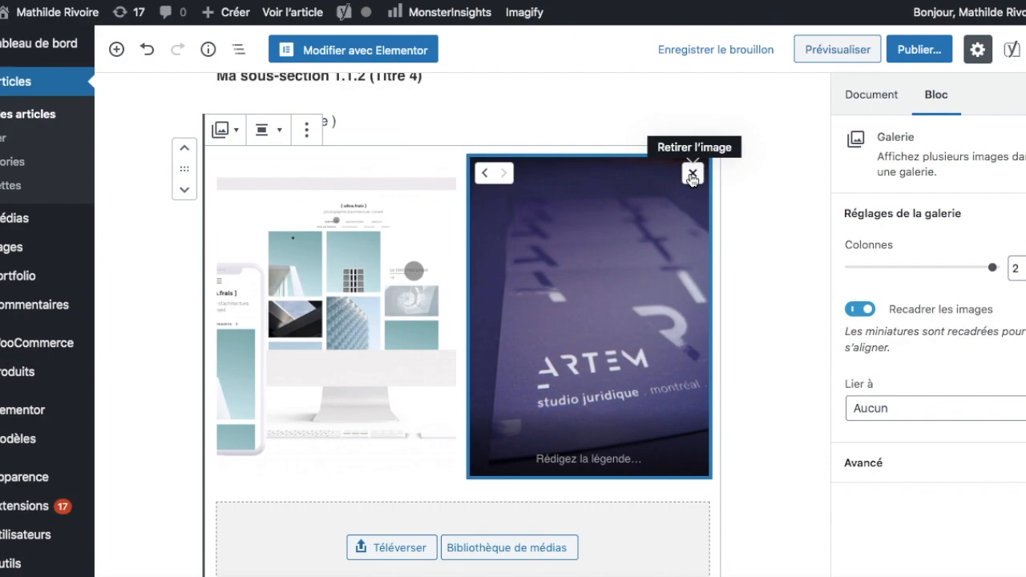
{"action": "left_click", "coordinate": [371, 282]}
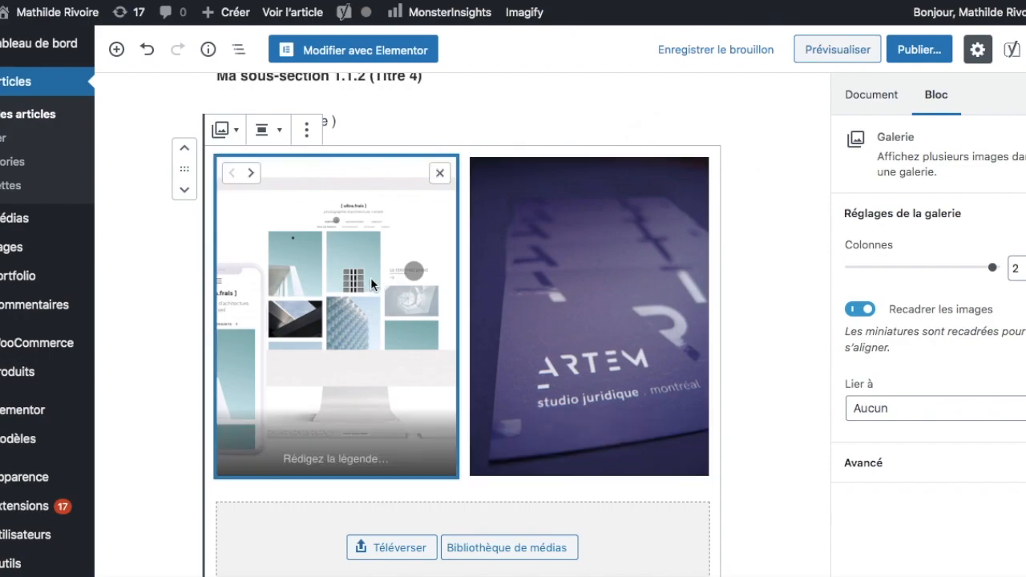
{"action": "left_click", "coordinate": [439, 174]}
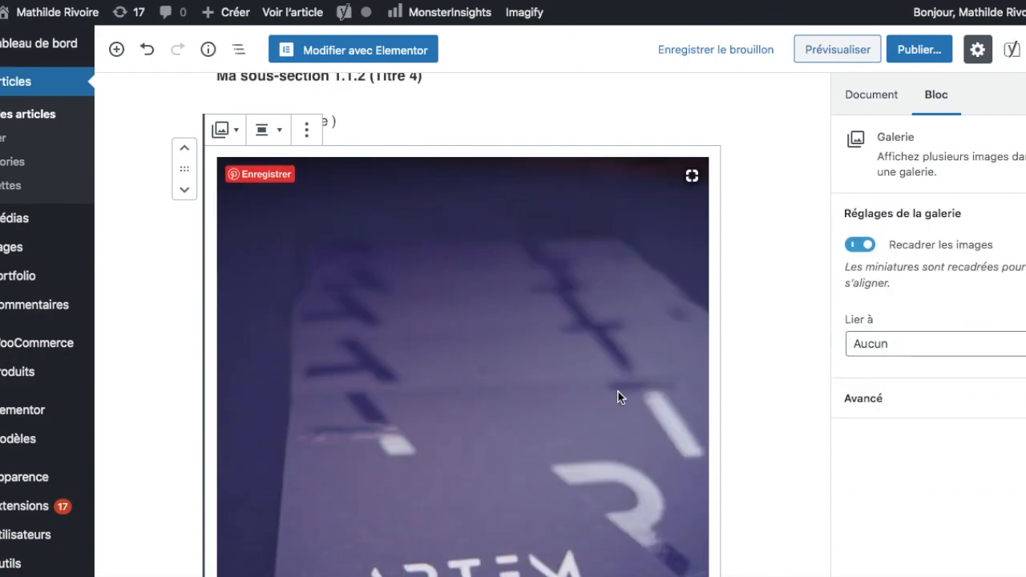
Review the single-image gallery in the editor and save the article as a draft.
{"action": "scroll", "coordinate": [621, 397], "scroll_direction": "down", "scroll_amount": 6}
{"action": "scroll", "coordinate": [621, 398], "scroll_direction": "up", "scroll_amount": 4}
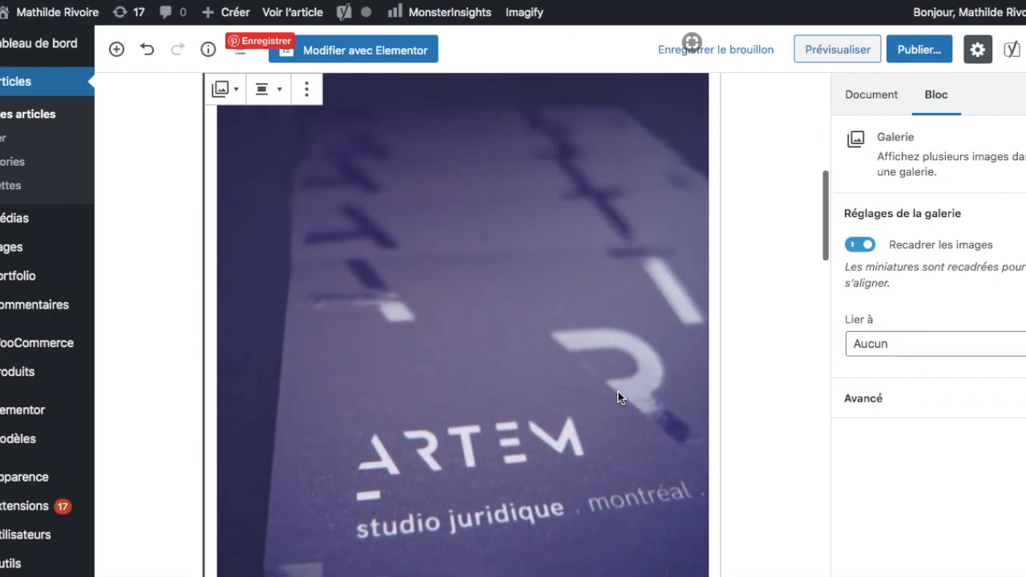
{"action": "scroll", "coordinate": [618, 398], "scroll_direction": "down", "scroll_amount": 4}
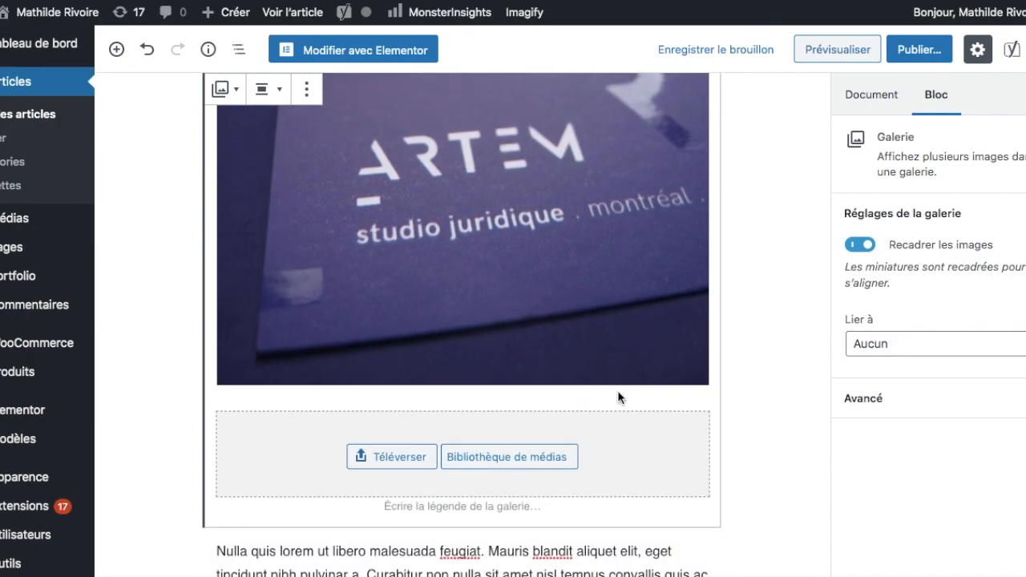
{"action": "scroll", "coordinate": [616, 388], "scroll_direction": "down", "scroll_amount": 1}
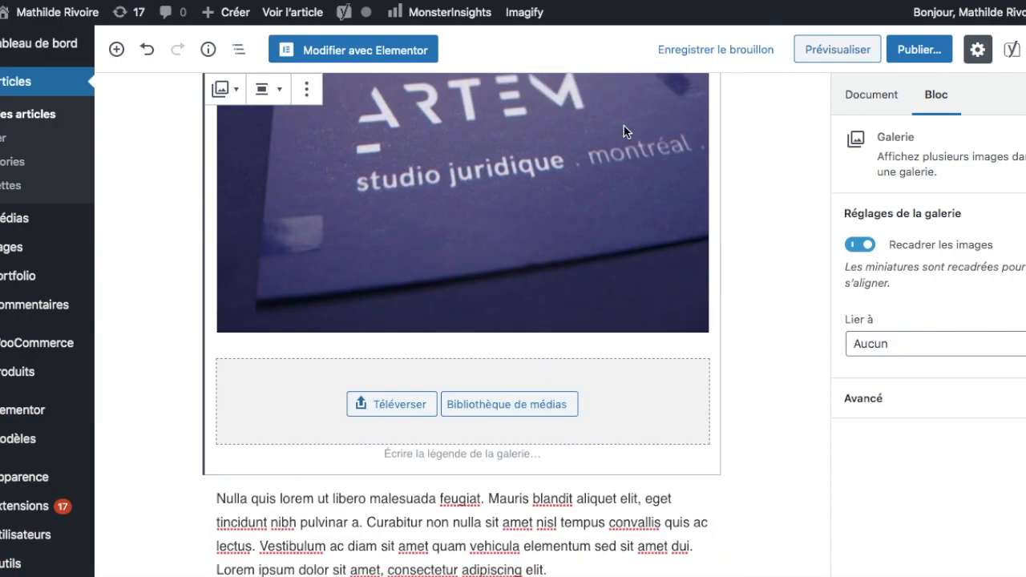
{"action": "left_click", "coordinate": [745, 48]}
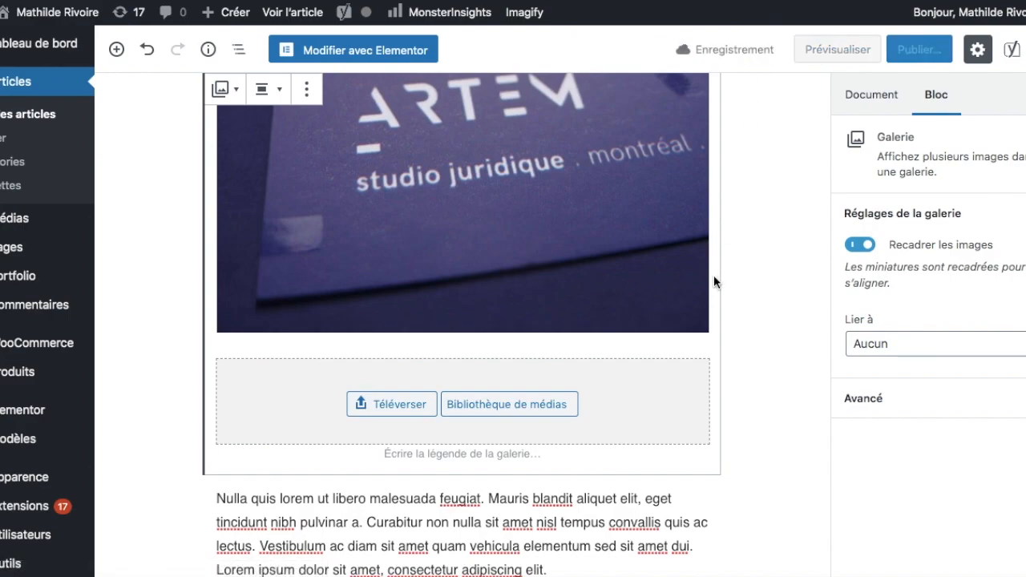
Switch to the article's preview page and examine how the single-image gallery is displayed below sub-section 1.1.2.
{"action": "scroll", "coordinate": [663, 332], "scroll_direction": "up", "scroll_amount": 1}
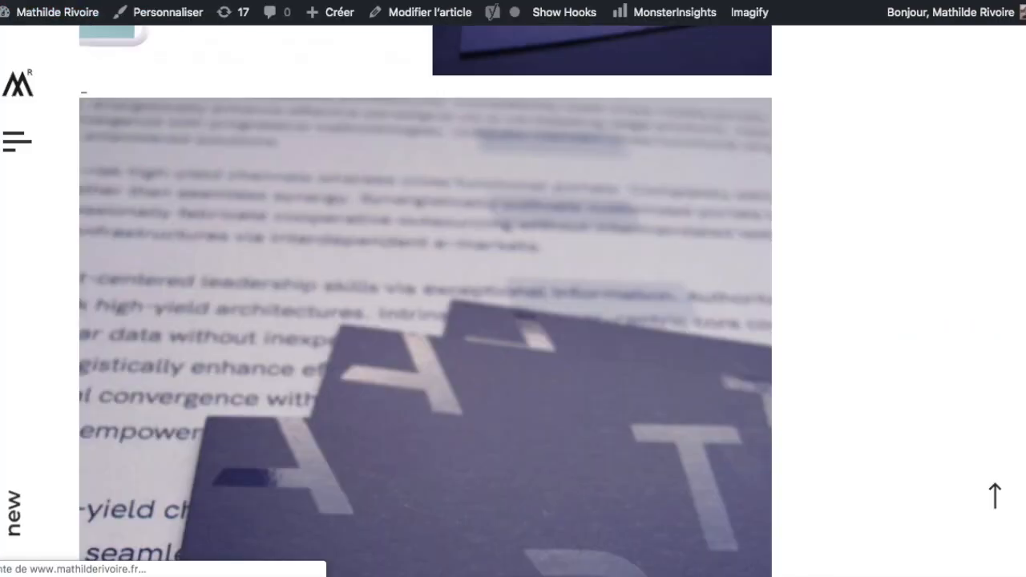
{"action": "scroll", "coordinate": [516, 265], "scroll_direction": "down", "scroll_amount": 10}
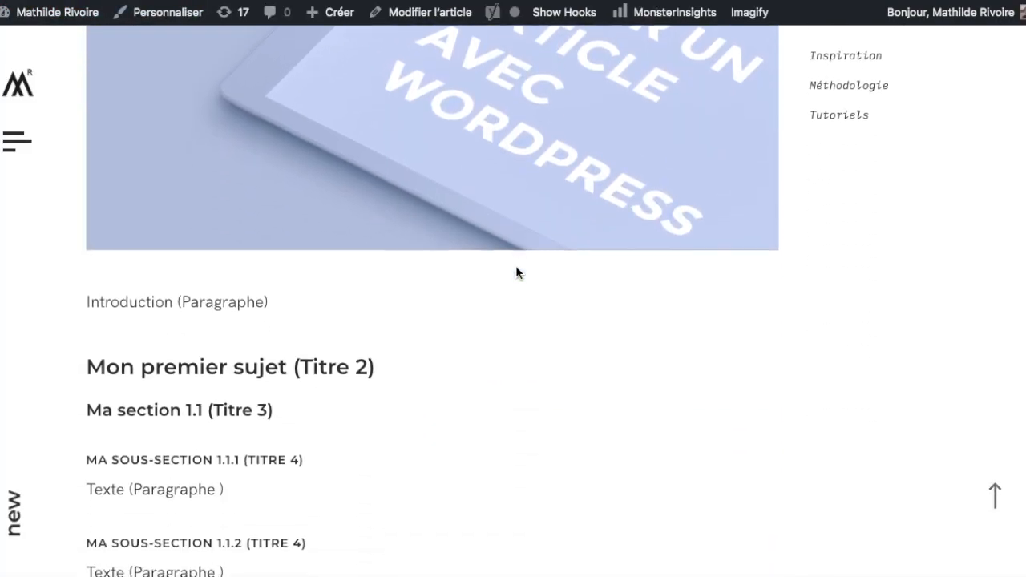
{"action": "scroll", "coordinate": [516, 273], "scroll_direction": "down", "scroll_amount": 5}
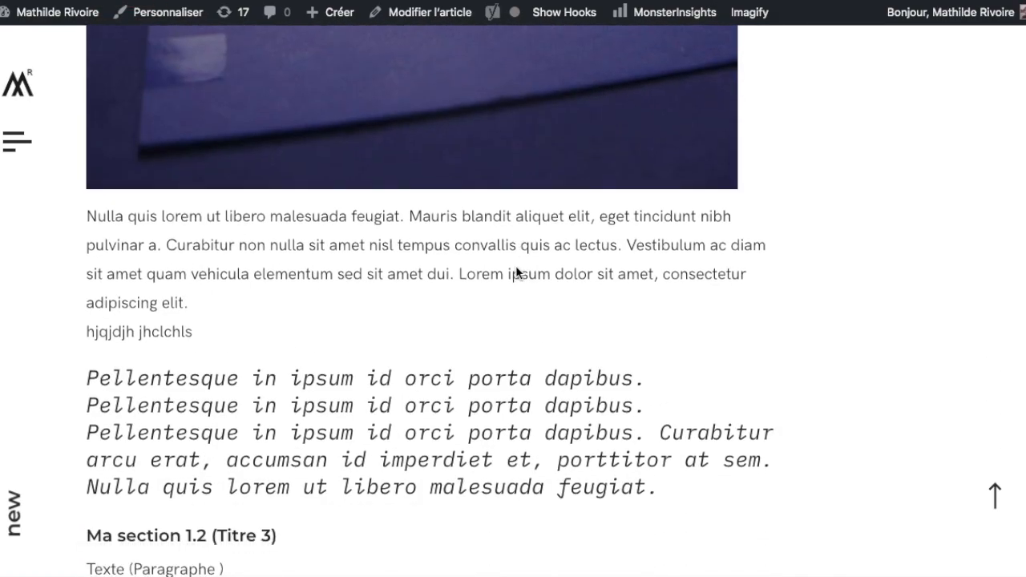
{"action": "scroll", "coordinate": [516, 273], "scroll_direction": "up", "scroll_amount": 3}
{"action": "scroll", "coordinate": [515, 273], "scroll_direction": "up", "scroll_amount": 5}
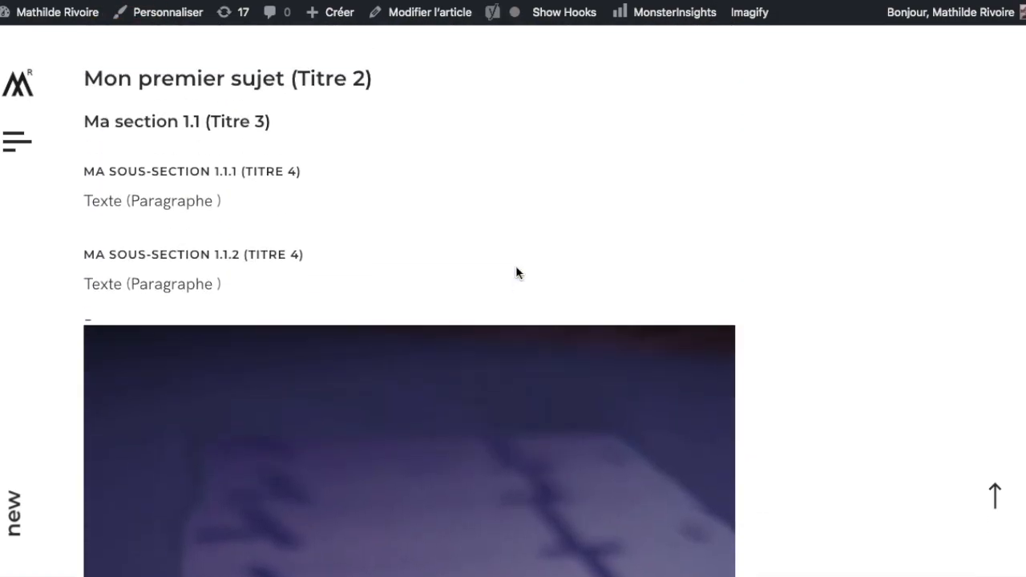
{"action": "scroll", "coordinate": [516, 272], "scroll_direction": "down", "scroll_amount": 15}
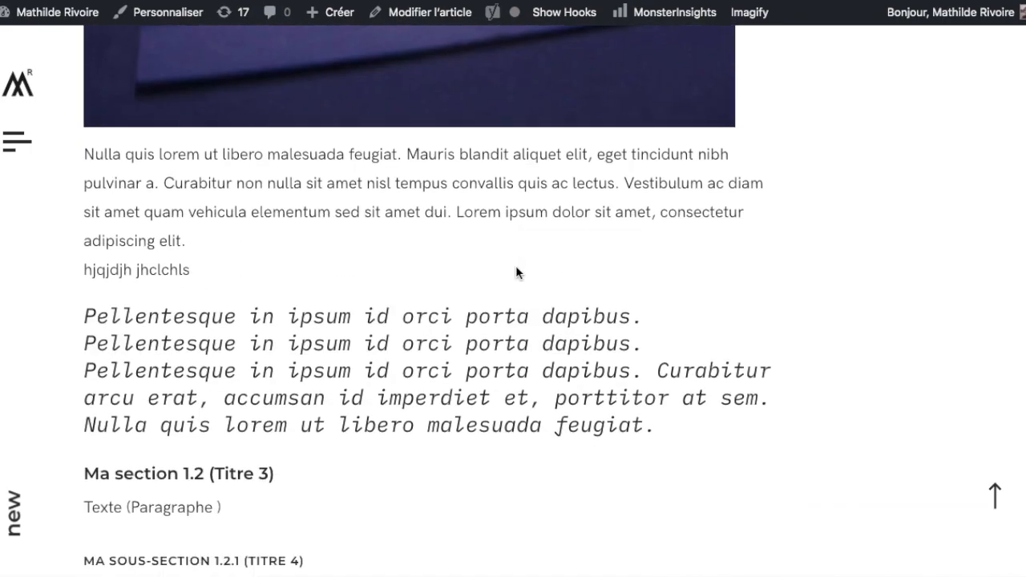
{"action": "scroll", "coordinate": [515, 273], "scroll_direction": "up", "scroll_amount": 15}
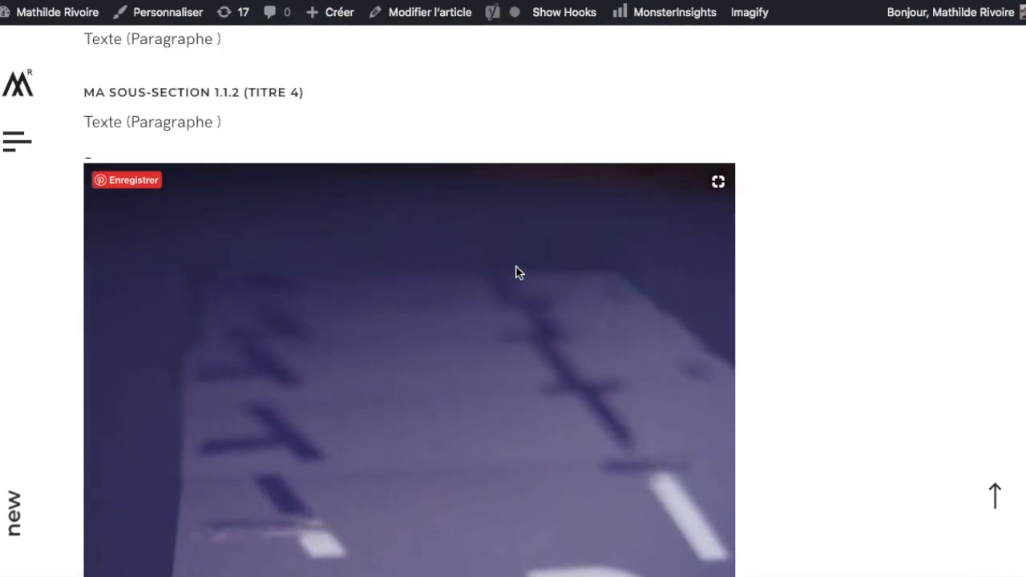
Examine the full height of the single ARTEM image in the article preview and how the following paragraph and quote sit beneath it.
{"action": "scroll", "coordinate": [753, 369], "scroll_direction": "down", "scroll_amount": 8}
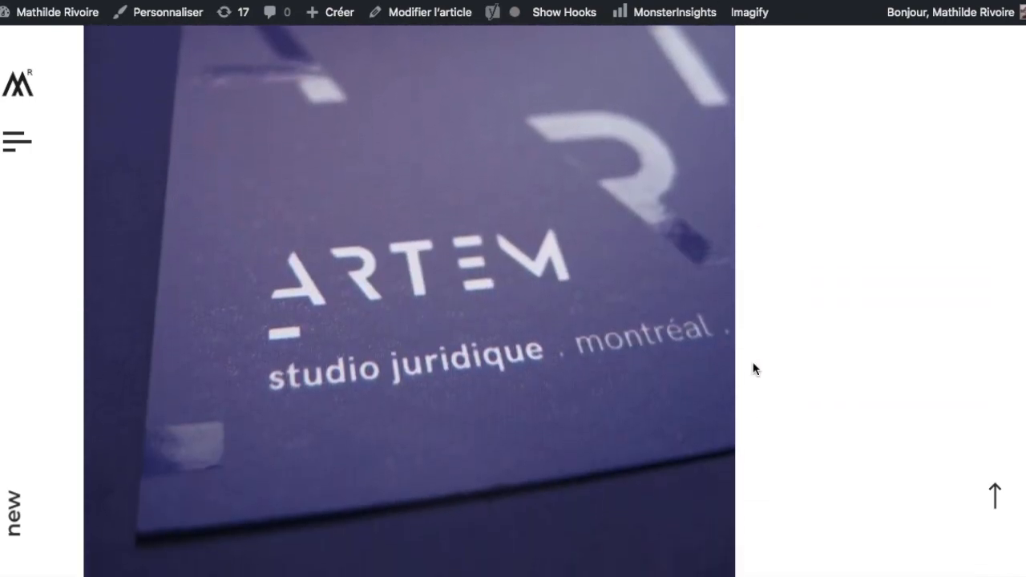
{"action": "scroll", "coordinate": [763, 281], "scroll_direction": "down", "scroll_amount": 2}
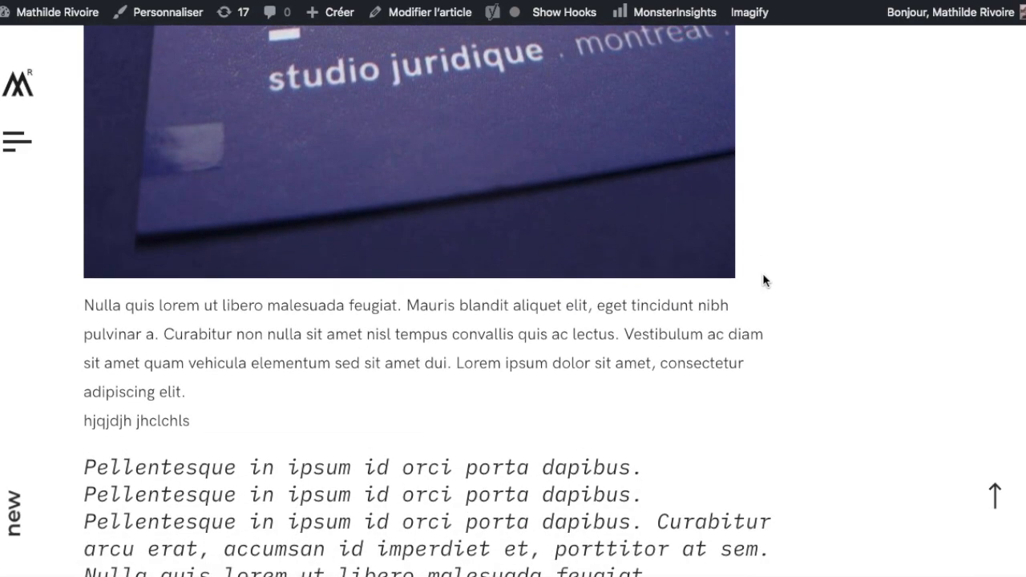
{"action": "scroll", "coordinate": [763, 280], "scroll_direction": "up", "scroll_amount": 12}
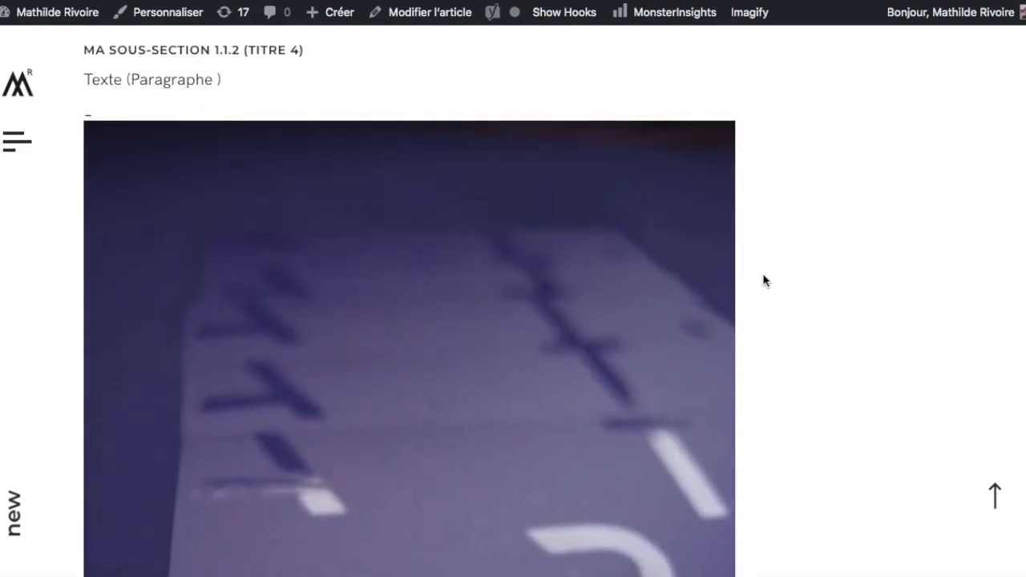
{"action": "scroll", "coordinate": [763, 280], "scroll_direction": "down", "scroll_amount": 3}
{"action": "scroll", "coordinate": [762, 281], "scroll_direction": "down", "scroll_amount": 10}
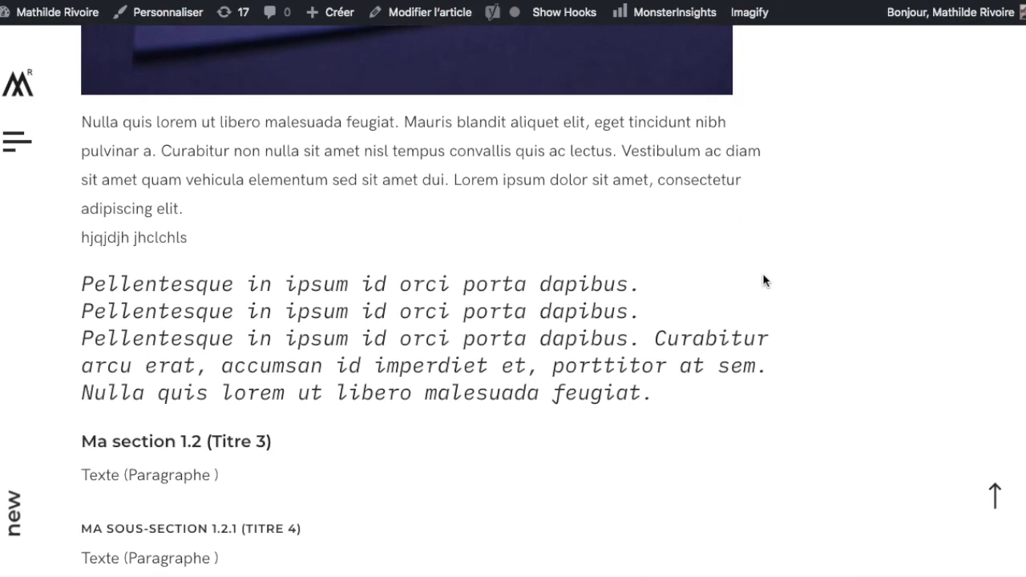
{"action": "scroll", "coordinate": [763, 280], "scroll_direction": "up", "scroll_amount": 5}
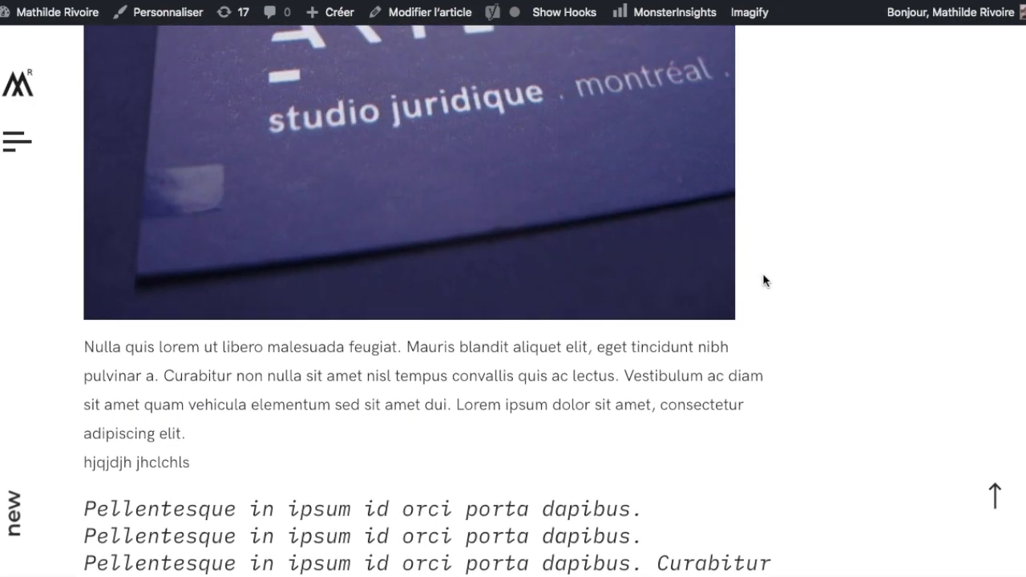
{"action": "scroll", "coordinate": [763, 280], "scroll_direction": "down", "scroll_amount": 2}
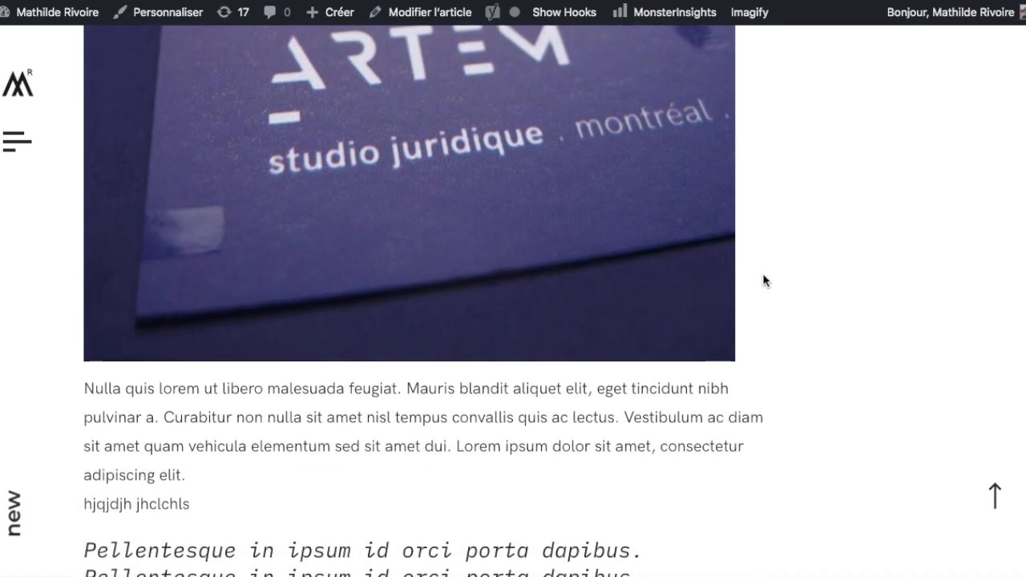
{"action": "scroll", "coordinate": [763, 280], "scroll_direction": "down", "scroll_amount": 3}
{"action": "scroll", "coordinate": [763, 281], "scroll_direction": "up", "scroll_amount": 12}
{"action": "scroll", "coordinate": [763, 281], "scroll_direction": "down", "scroll_amount": 3}
{"action": "scroll", "coordinate": [763, 280], "scroll_direction": "down", "scroll_amount": 10}
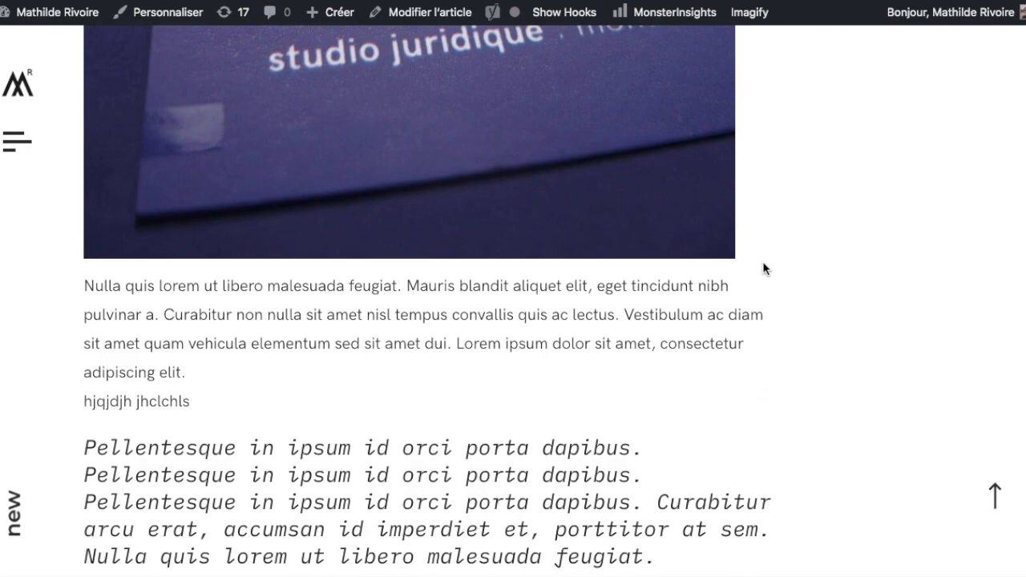
{"action": "scroll", "coordinate": [763, 269], "scroll_direction": "up", "scroll_amount": 12}
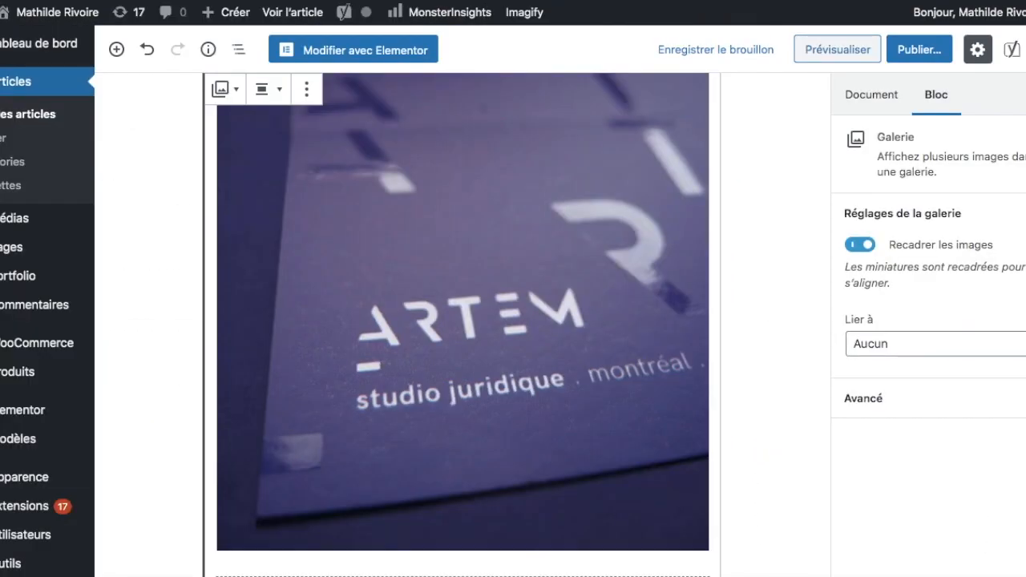
Return to the article editor and save the article with its single-image gallery as a draft.
{"action": "left_click", "coordinate": [706, 49]}
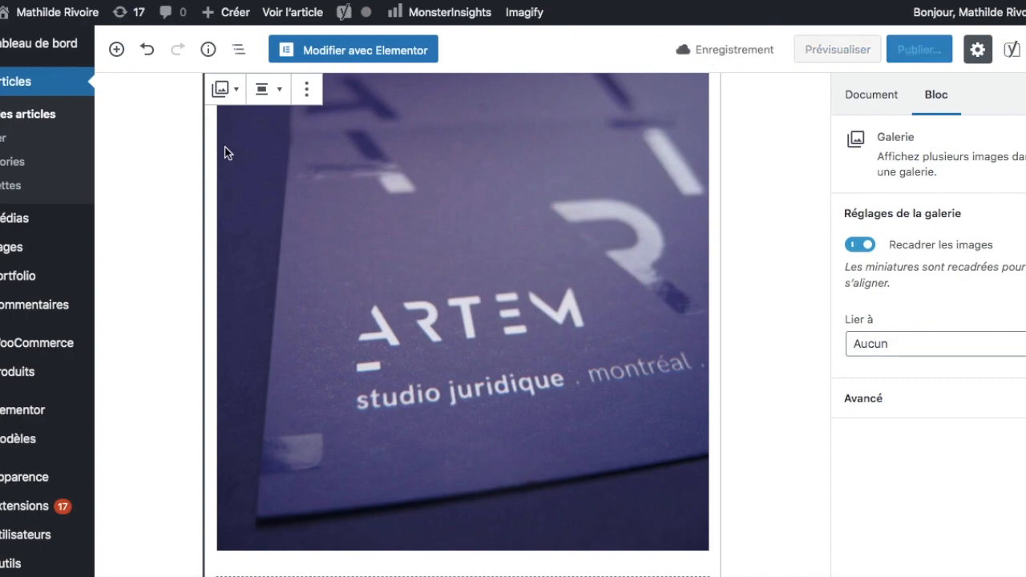